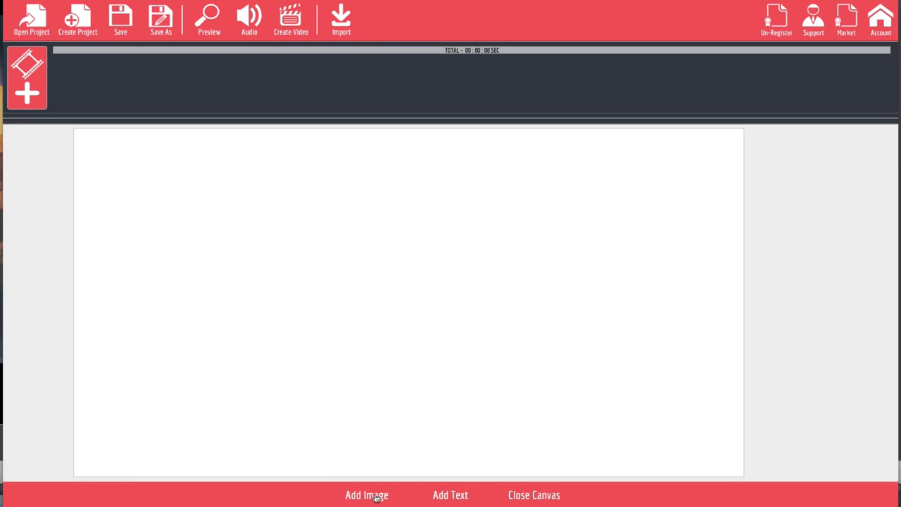
# Add the kneeling plumber sketch from the Niche-Plumbing folder to the canvas.
pyautogui.click(370, 495)
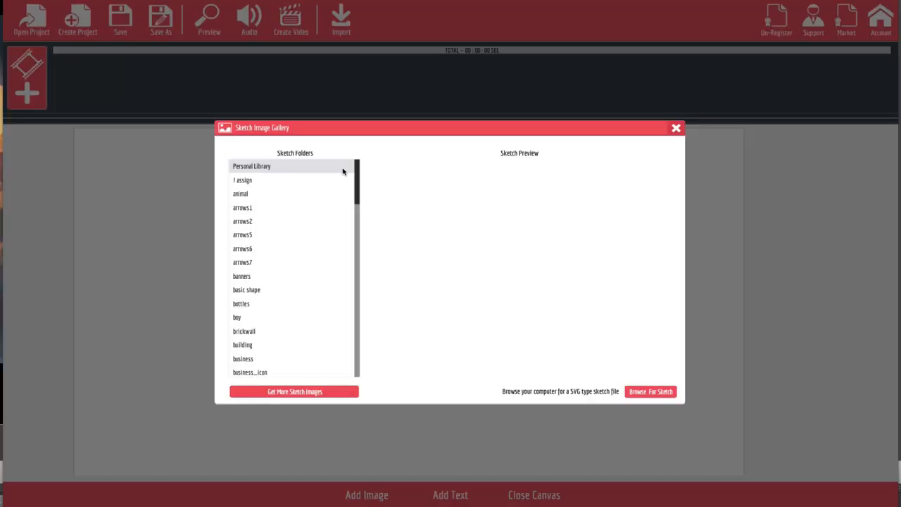
pyautogui.moveTo(355, 169)
pyautogui.mouseDown()
pyautogui.moveTo(348, 354)
pyautogui.moveTo(353, 165)
pyautogui.mouseUp()
pyautogui.scroll(-5, 276, 307)
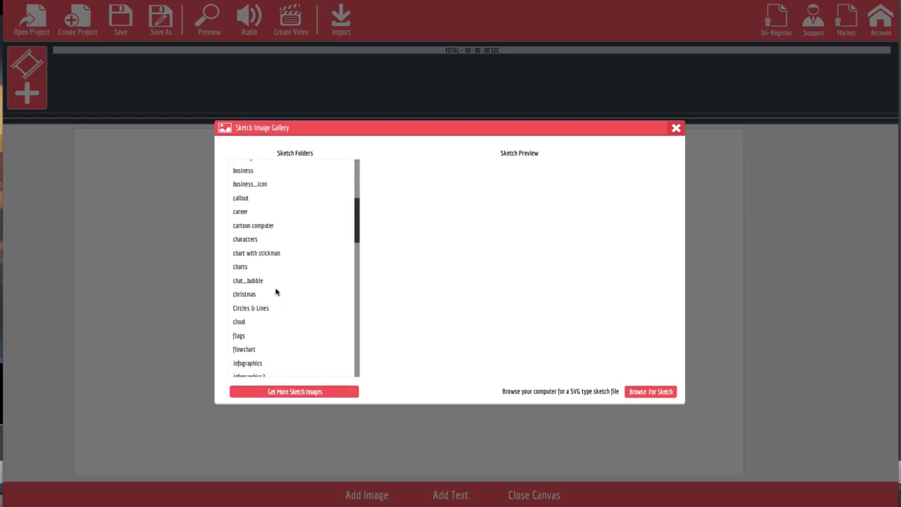
pyautogui.scroll(-6, 276, 292)
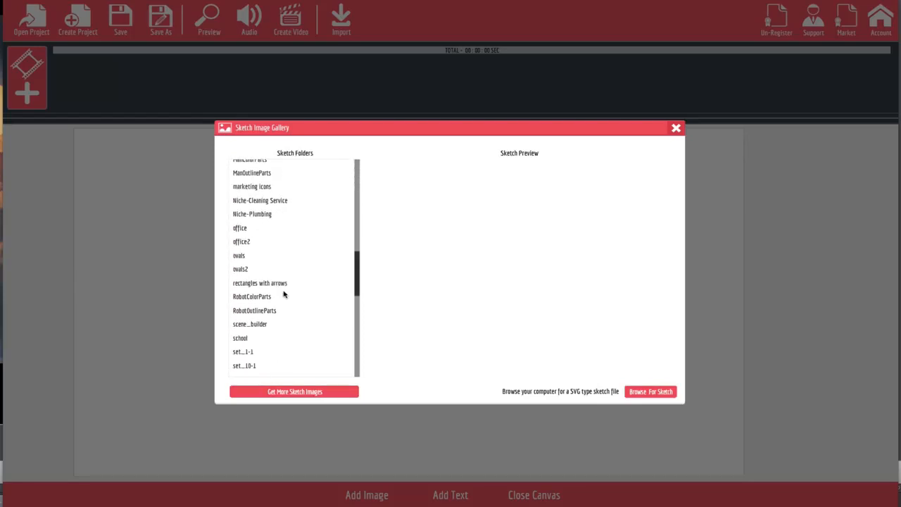
pyautogui.scroll(-2, 283, 294)
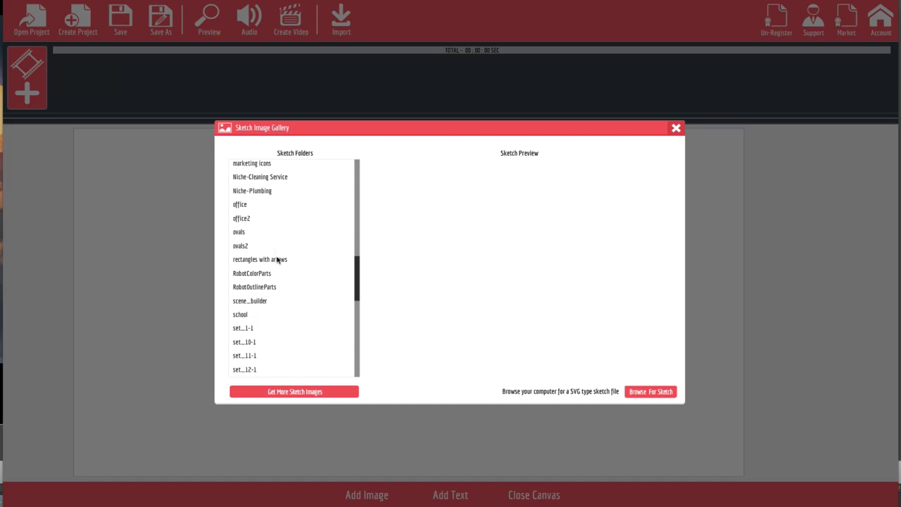
pyautogui.click(263, 192)
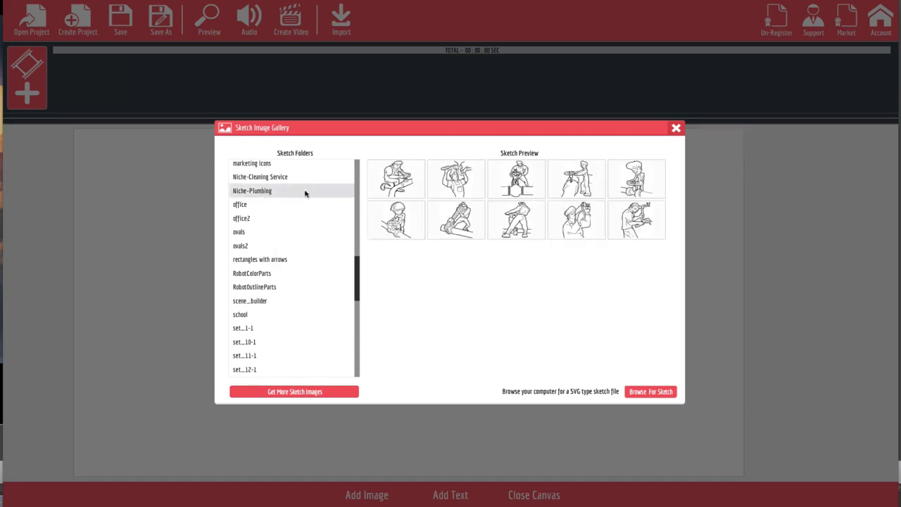
pyautogui.click(399, 188)
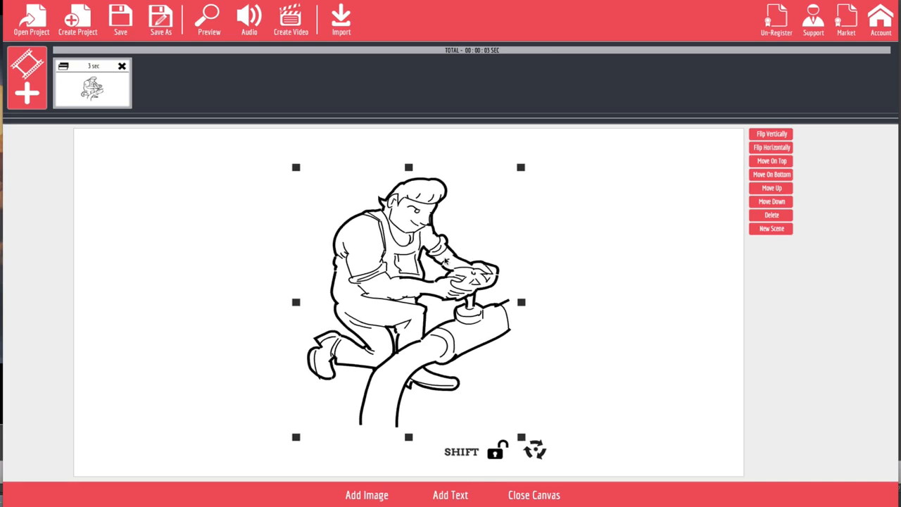
# Move the plumber left and add an enlarged new text object near the top of the canvas.
pyautogui.moveTo(430, 266); pyautogui.dragTo(283, 275)
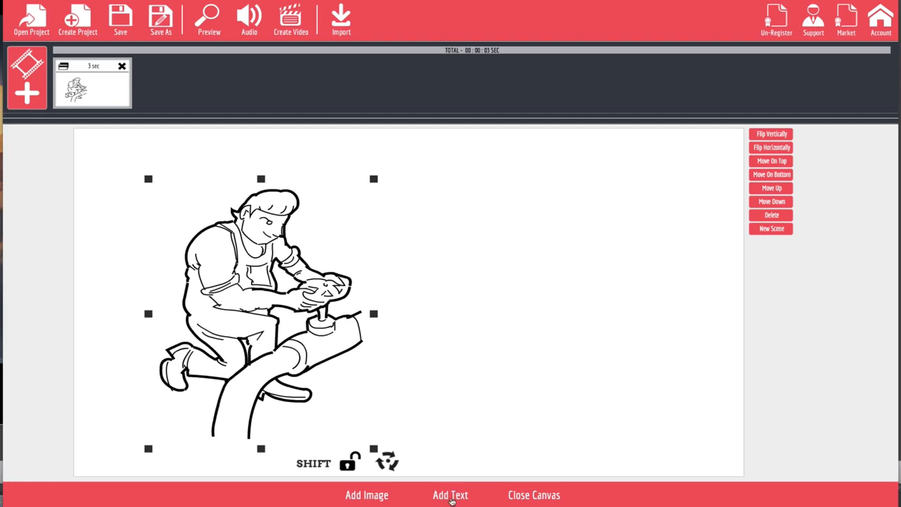
pyautogui.click(450, 495)
pyautogui.moveTo(448, 309)
pyautogui.mouseDown()
pyautogui.moveTo(511, 250)
pyautogui.moveTo(509, 197)
pyautogui.mouseUp()
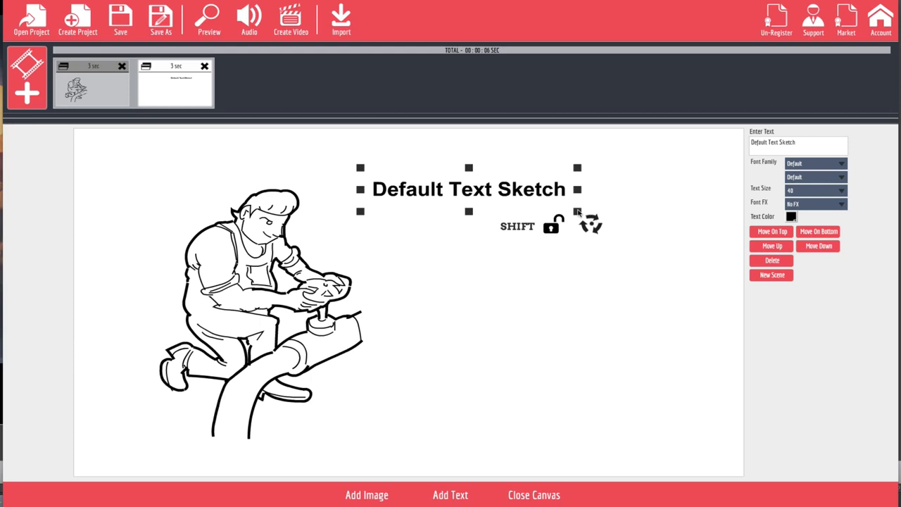
pyautogui.moveTo(577, 211); pyautogui.dragTo(597, 220)
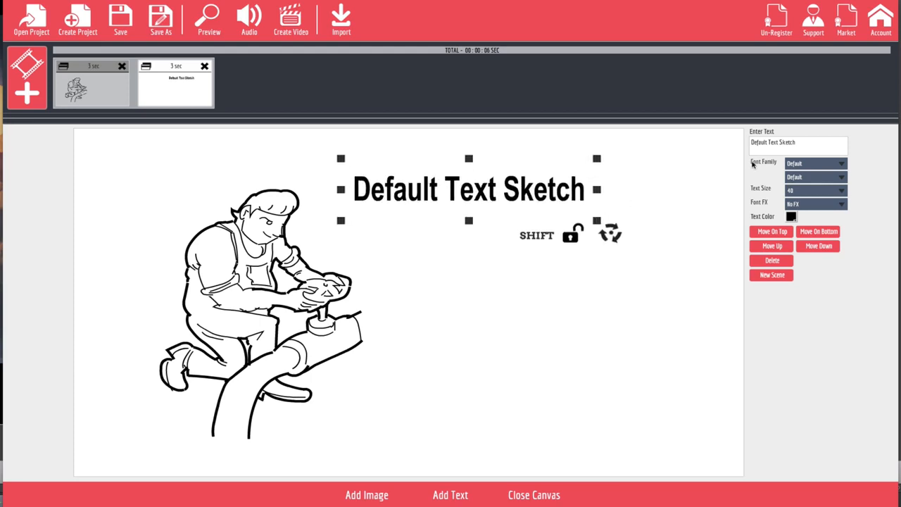
# Replace the placeholder with 'Have a difficult plumbing Problem' and move it to the top right.
pyautogui.moveTo(791, 145); pyautogui.dragTo(628, 114)
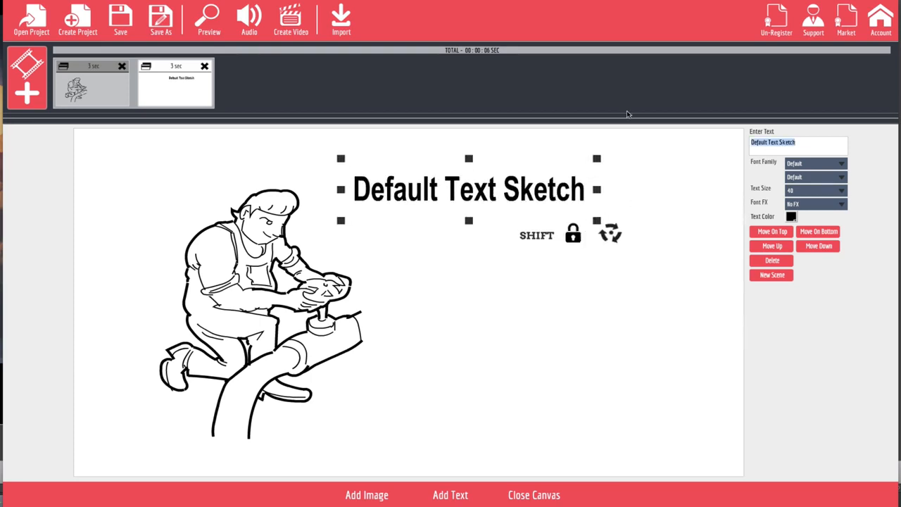
pyautogui.write('Have a')
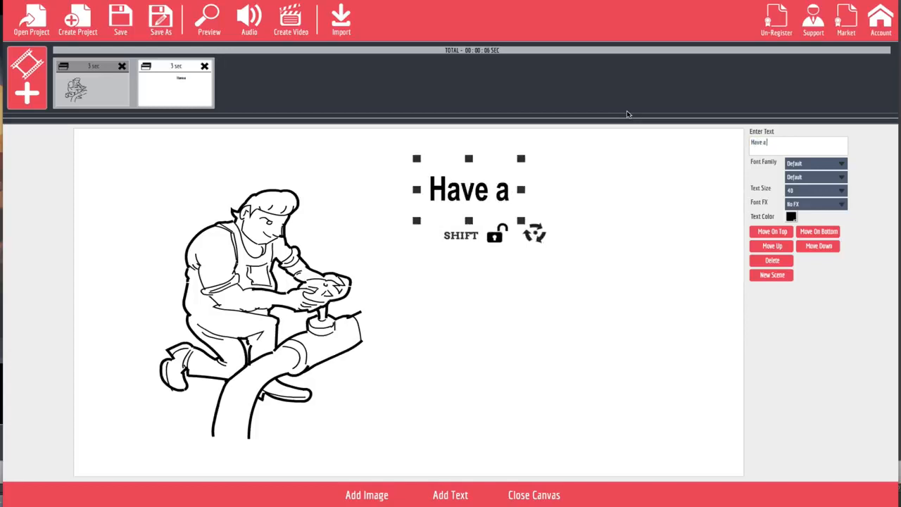
pyautogui.write(' difficu')
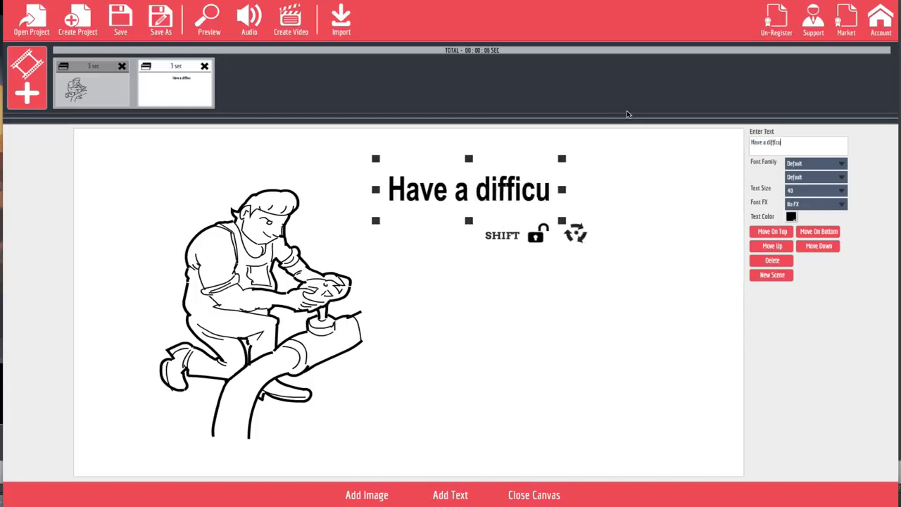
pyautogui.write('lt pl')
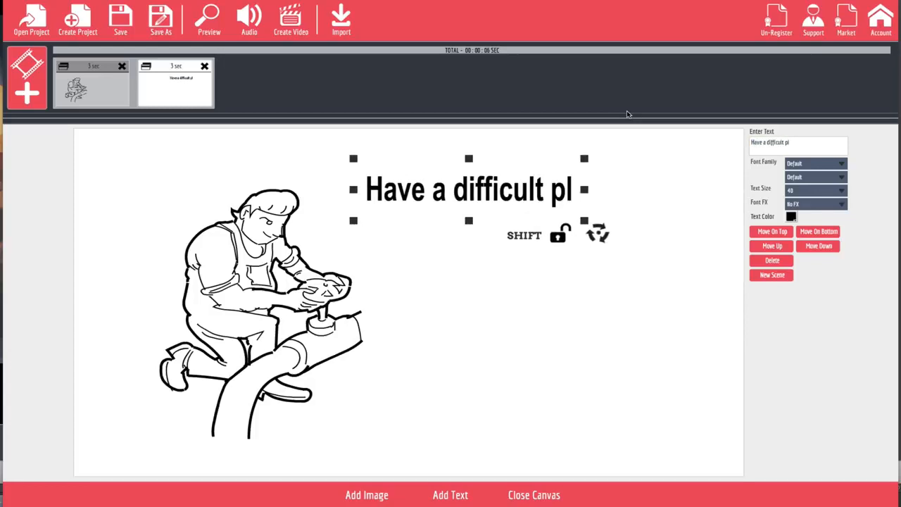
pyautogui.write('umbing')
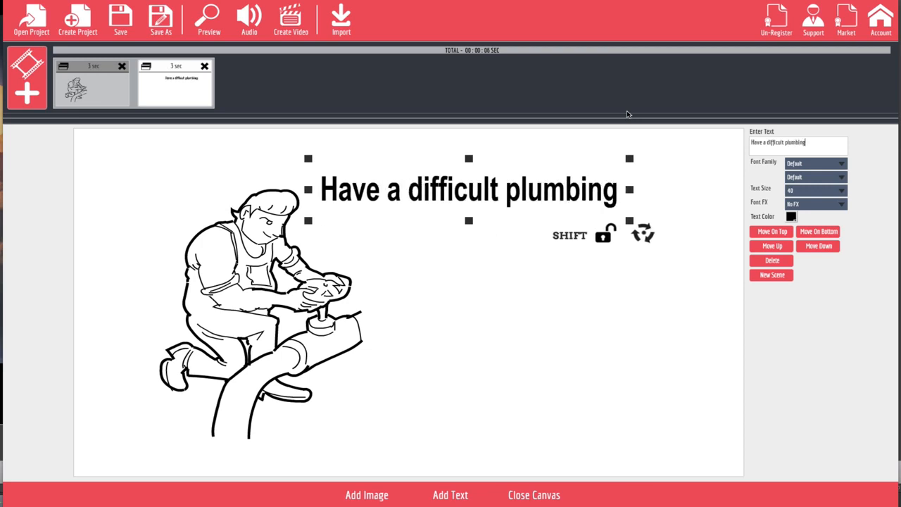
pyautogui.write('O')
pyautogui.press('BackSpace')
pyautogui.write('Pro')
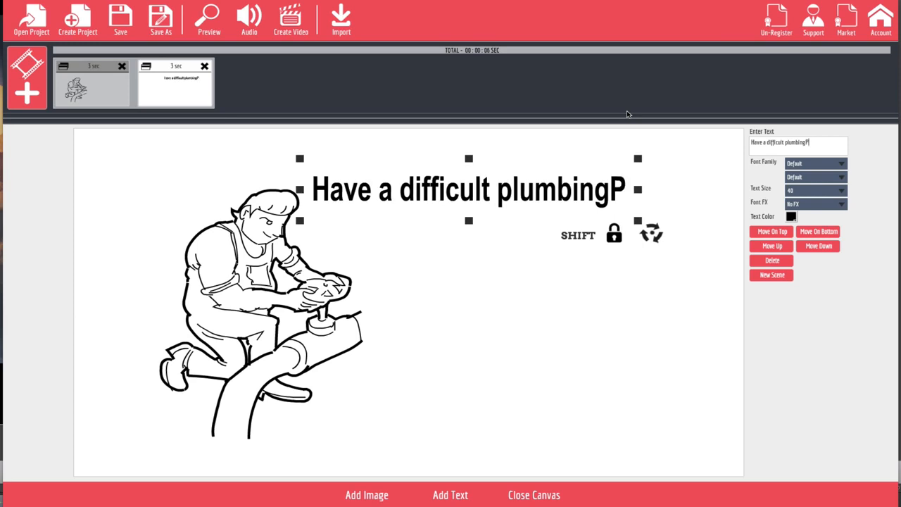
pyautogui.press('BackSpace')
pyautogui.press('BackSpace')
pyautogui.press('BackSpace')
pyautogui.write('Problem')
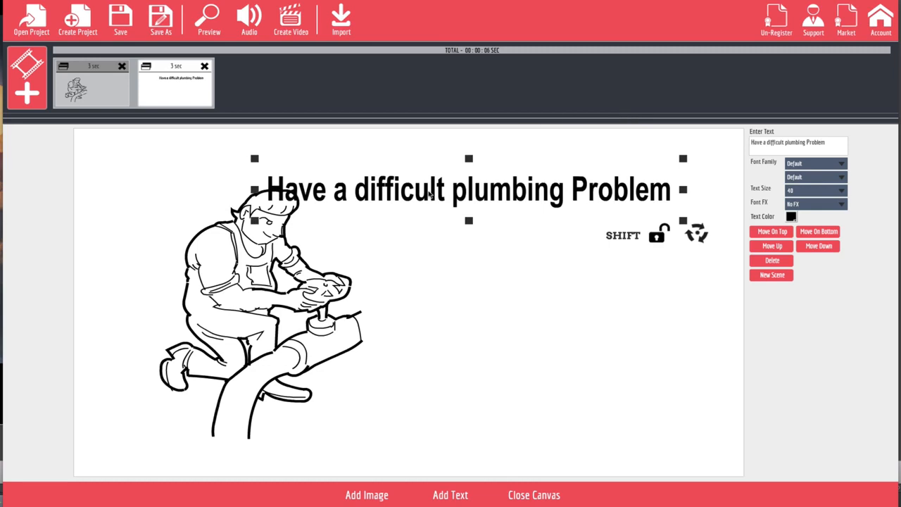
pyautogui.moveTo(448, 198); pyautogui.dragTo(493, 164)
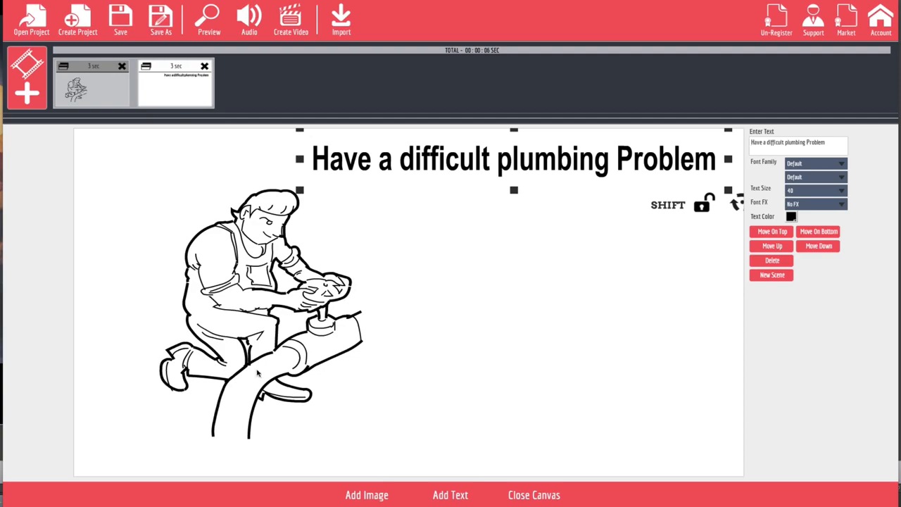
# Add the Niche-Plumbing plumber-and-boy sketch, enlarged and placed on the right under the caption.
pyautogui.click(363, 495)
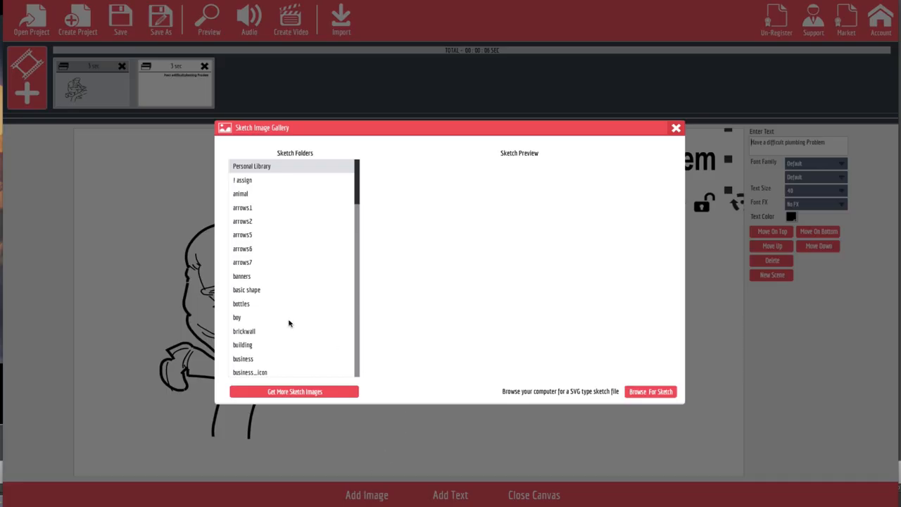
pyautogui.scroll(-10, 270, 329)
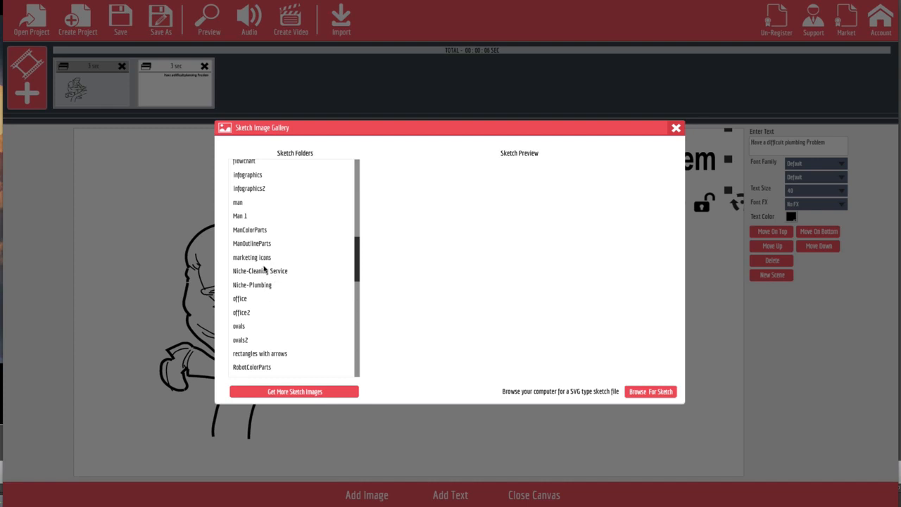
pyautogui.click(265, 284)
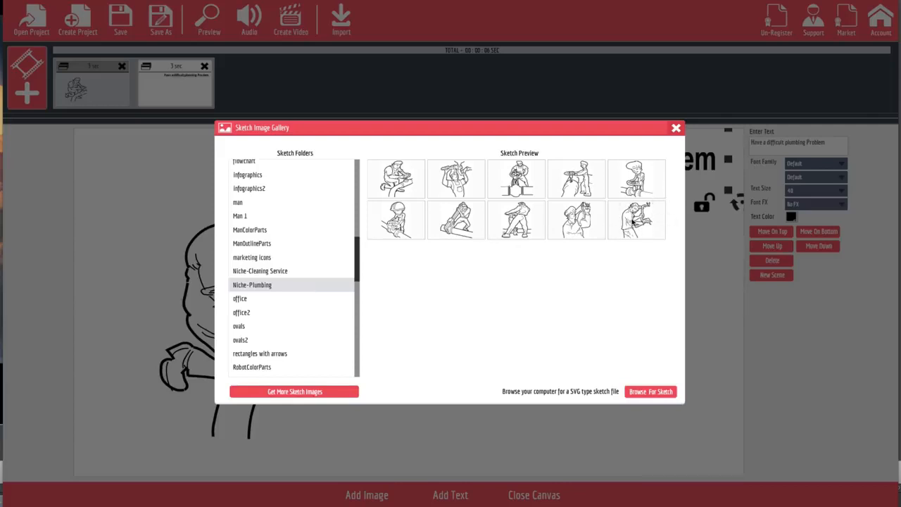
pyautogui.click(579, 190)
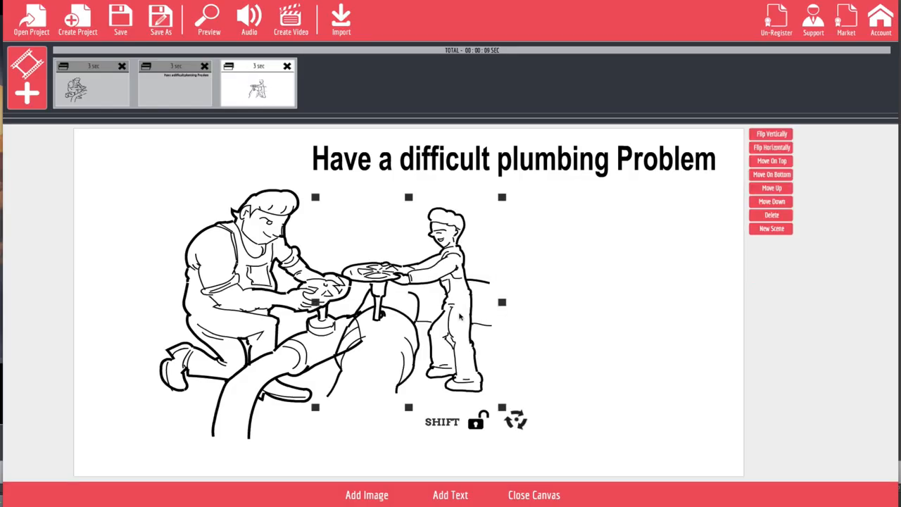
pyautogui.moveTo(460, 317)
pyautogui.mouseDown()
pyautogui.moveTo(555, 331)
pyautogui.moveTo(550, 340)
pyautogui.mouseUp()
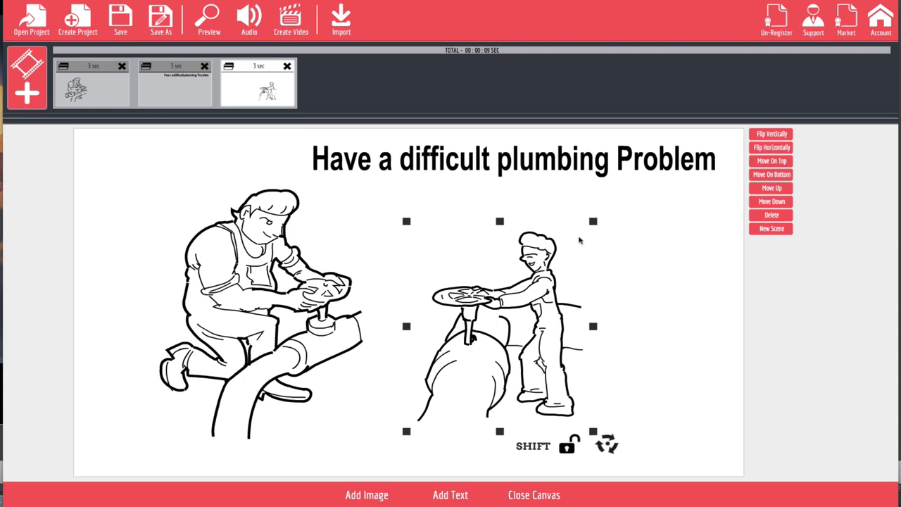
pyautogui.moveTo(595, 224); pyautogui.dragTo(618, 195)
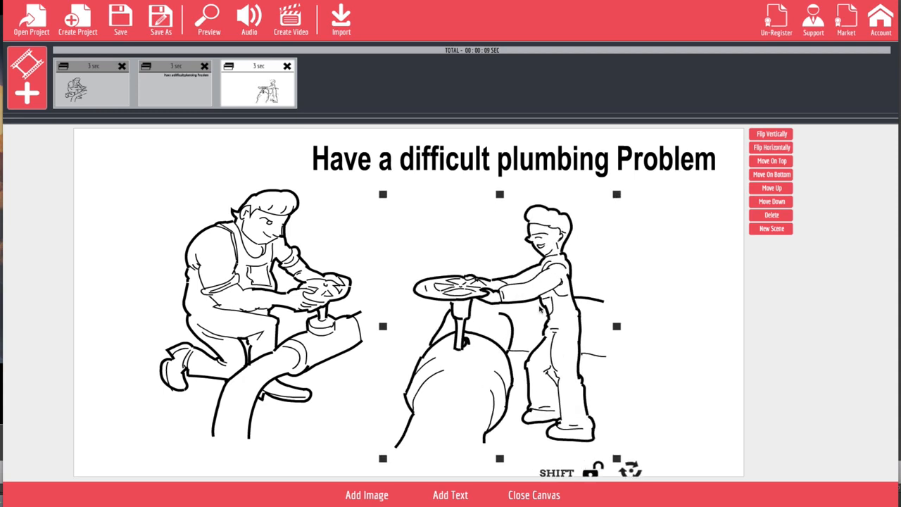
pyautogui.moveTo(540, 308)
pyautogui.mouseDown()
pyautogui.moveTo(576, 311)
pyautogui.moveTo(597, 326)
pyautogui.mouseUp()
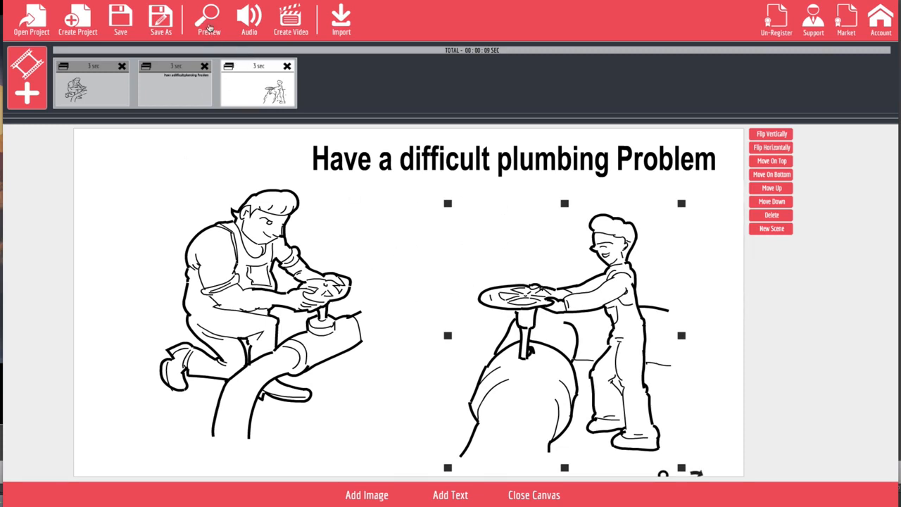
pyautogui.click(208, 26)
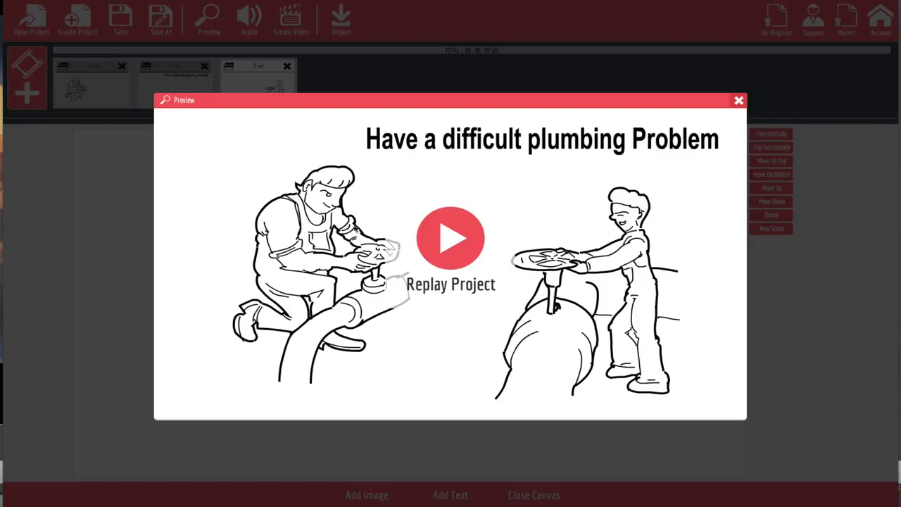
pyautogui.click(738, 102)
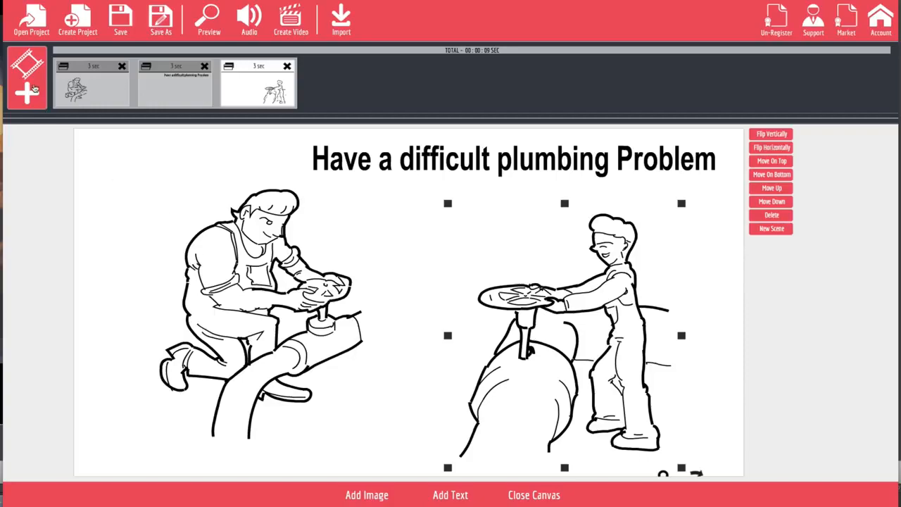
# Create a blank scene with the enlarged pipe-wrench plumber sketch from Niche-Plumbing at the lower left.
pyautogui.click(35, 90)
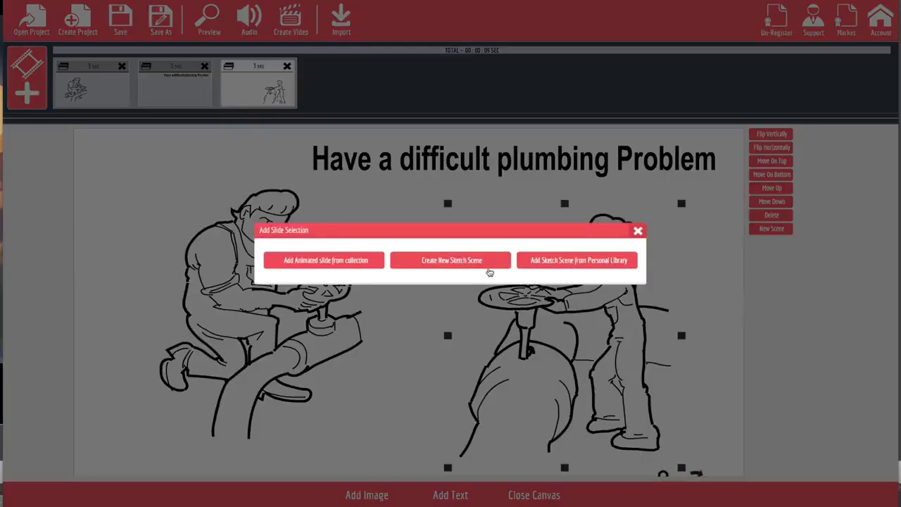
pyautogui.click(486, 266)
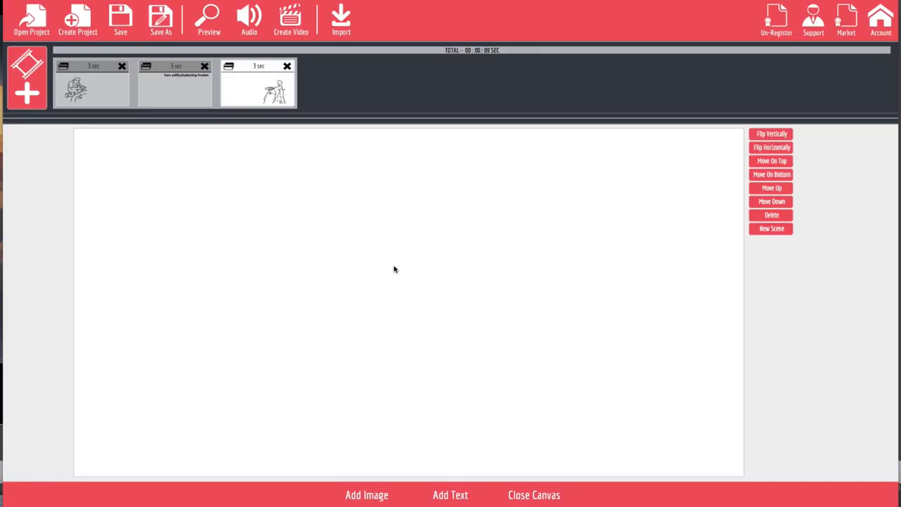
pyautogui.click(367, 496)
pyautogui.scroll(-20, 287, 342)
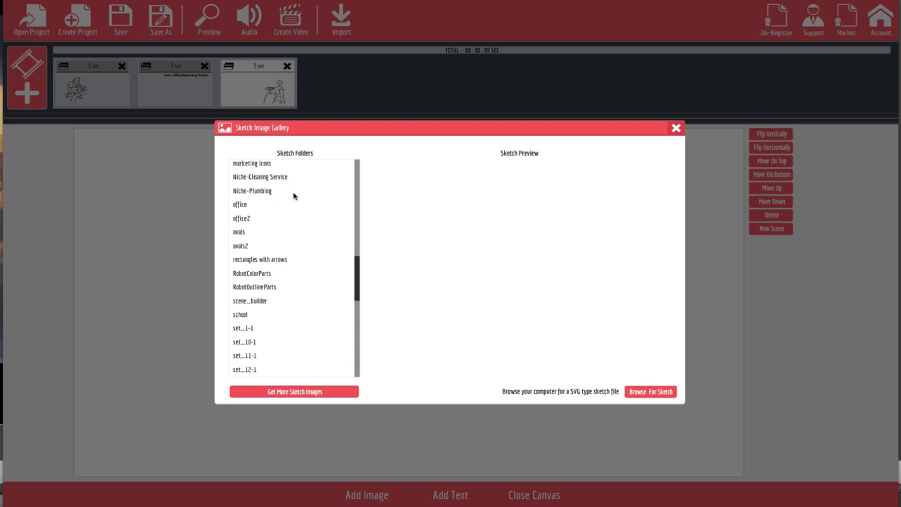
pyautogui.click(293, 191)
pyautogui.click(443, 222)
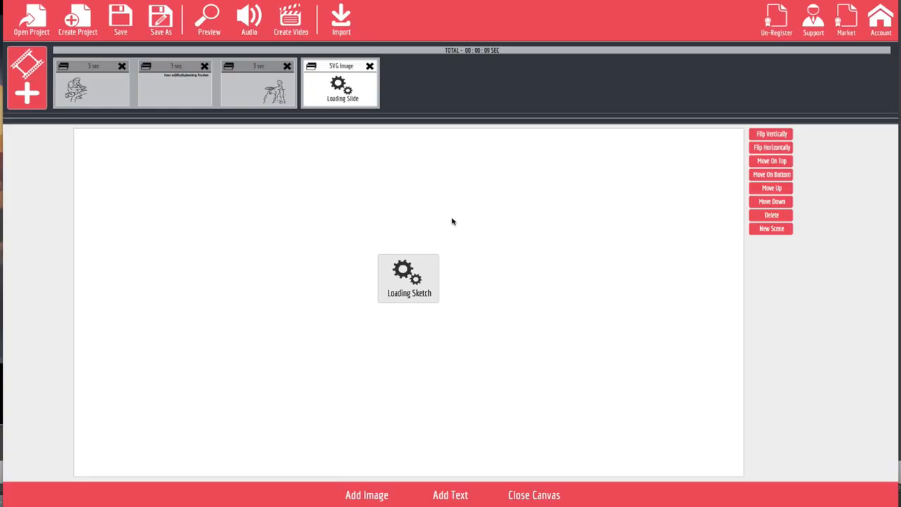
pyautogui.moveTo(421, 303)
pyautogui.mouseDown()
pyautogui.moveTo(280, 316)
pyautogui.moveTo(251, 354)
pyautogui.mouseUp()
pyautogui.moveTo(327, 255); pyautogui.dragTo(377, 210)
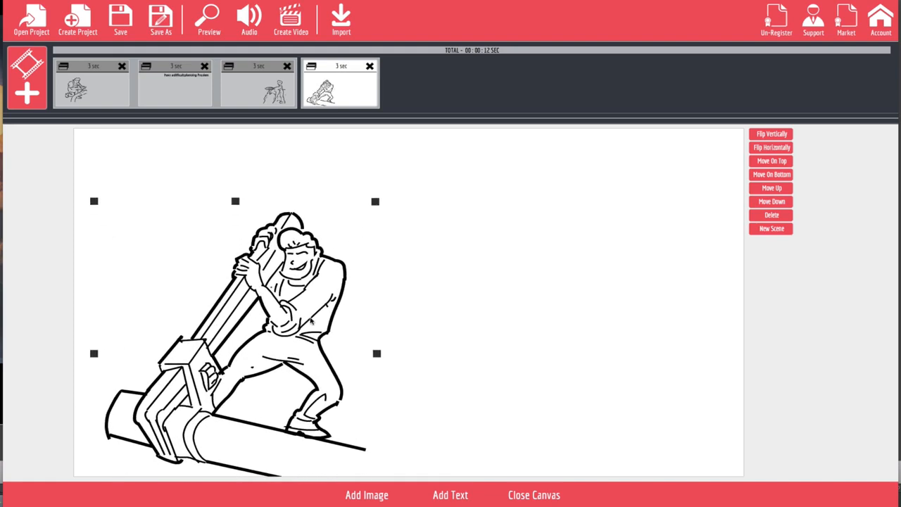
pyautogui.moveTo(310, 322); pyautogui.dragTo(336, 274)
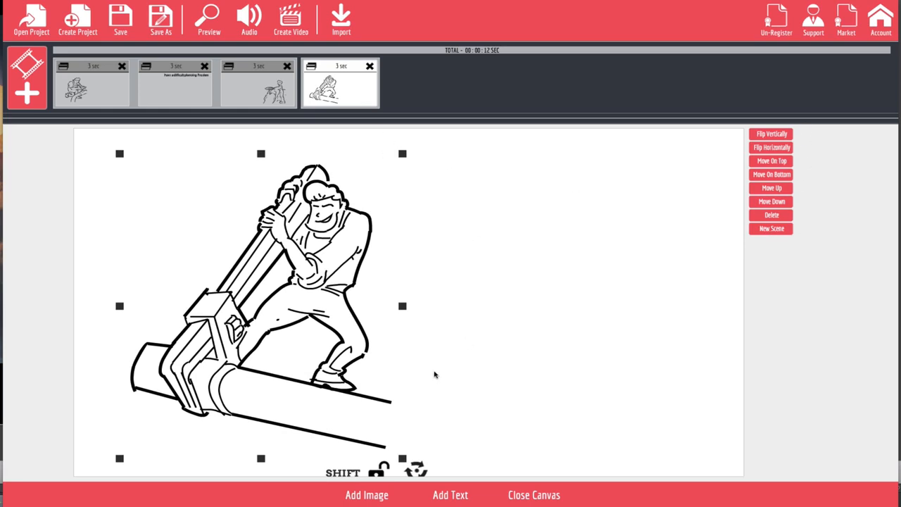
# Add an enlarged 'We have the tools' caption beside the plumber, plus another text object below it.
pyautogui.click(458, 496)
pyautogui.moveTo(469, 303); pyautogui.dragTo(605, 185)
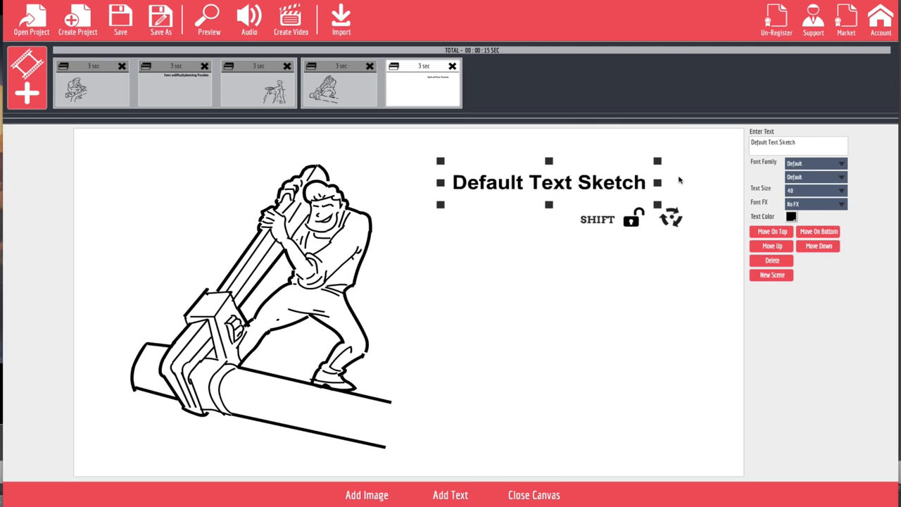
pyautogui.moveTo(808, 142); pyautogui.dragTo(701, 123)
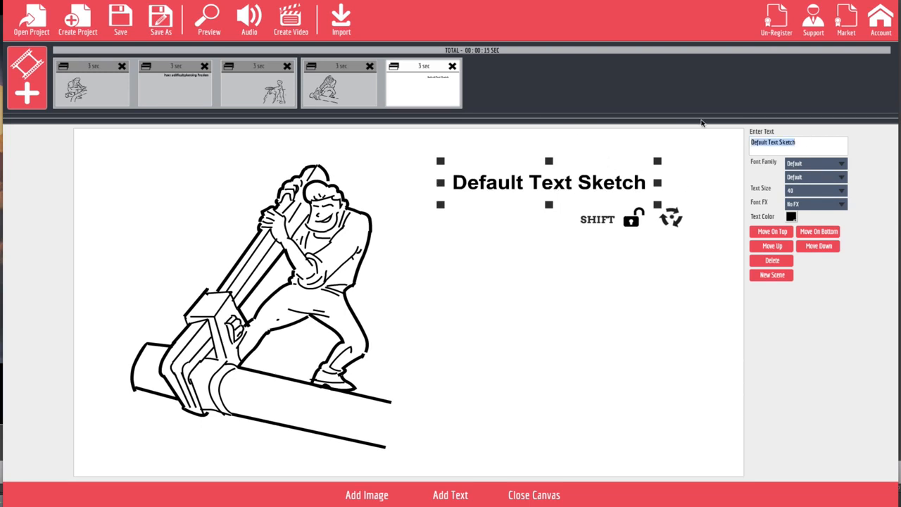
pyautogui.write('We h')
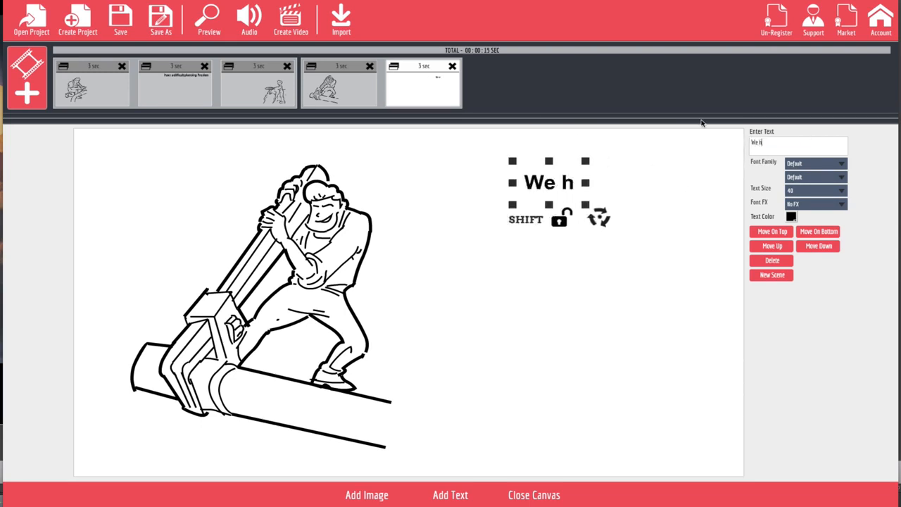
pyautogui.write('ave the')
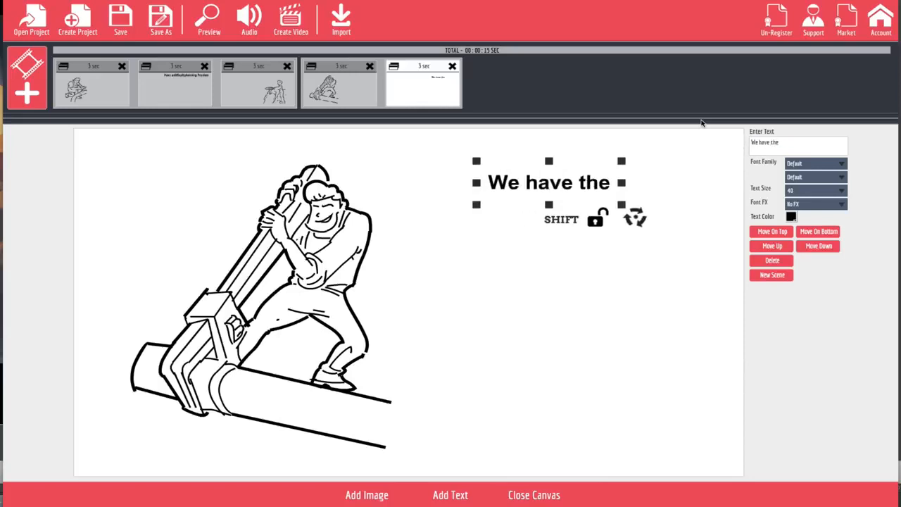
pyautogui.write(' tools')
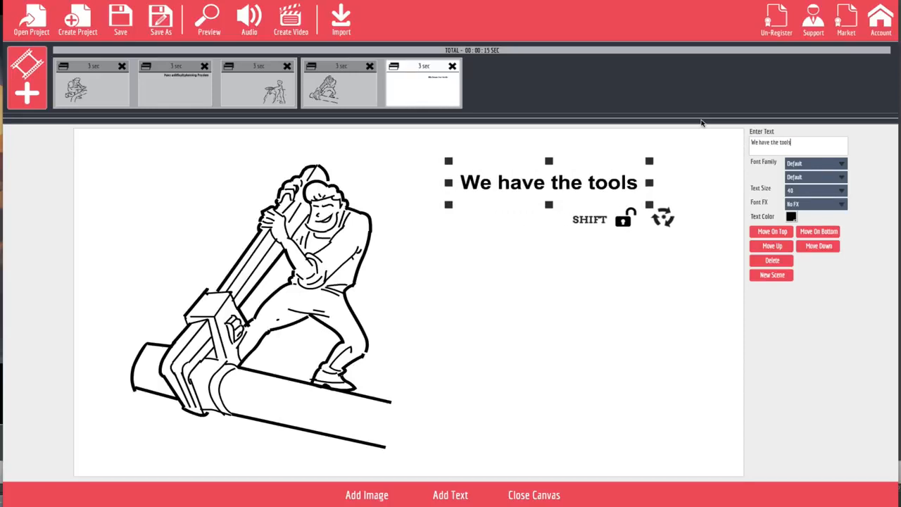
pyautogui.moveTo(649, 205); pyautogui.dragTo(702, 262)
pyautogui.moveTo(640, 196); pyautogui.dragTo(637, 191)
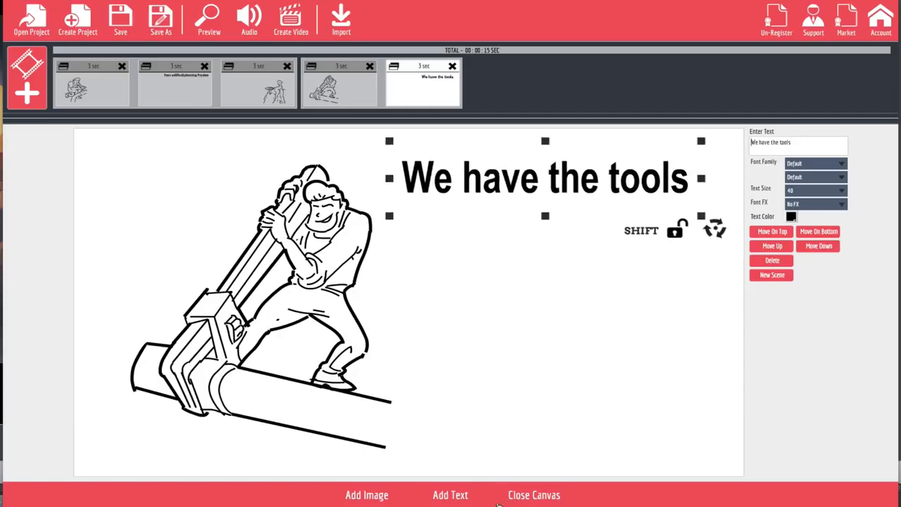
pyautogui.click(450, 494)
pyautogui.moveTo(462, 304); pyautogui.dragTo(625, 285)
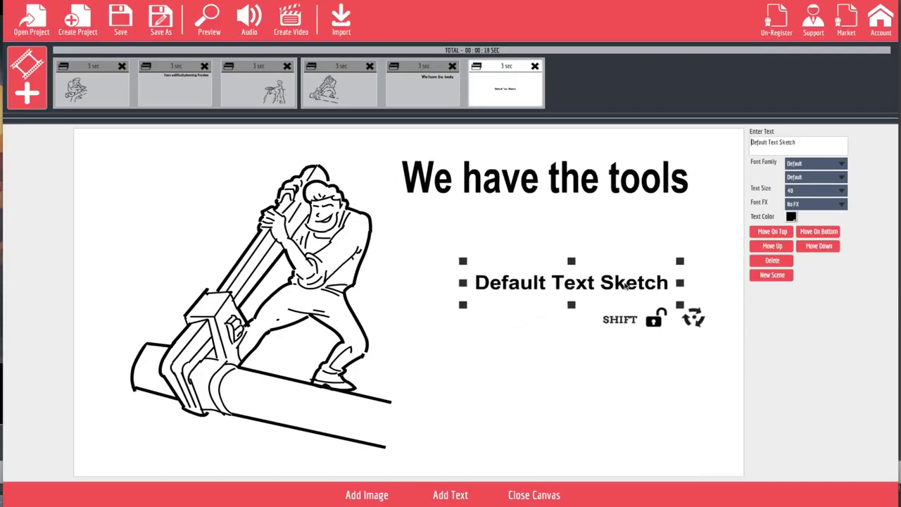
# Place a large 'And Experience' line under 'We have the tools', then add another text object.
pyautogui.tripleClick(820, 149)
pyautogui.write('And E')
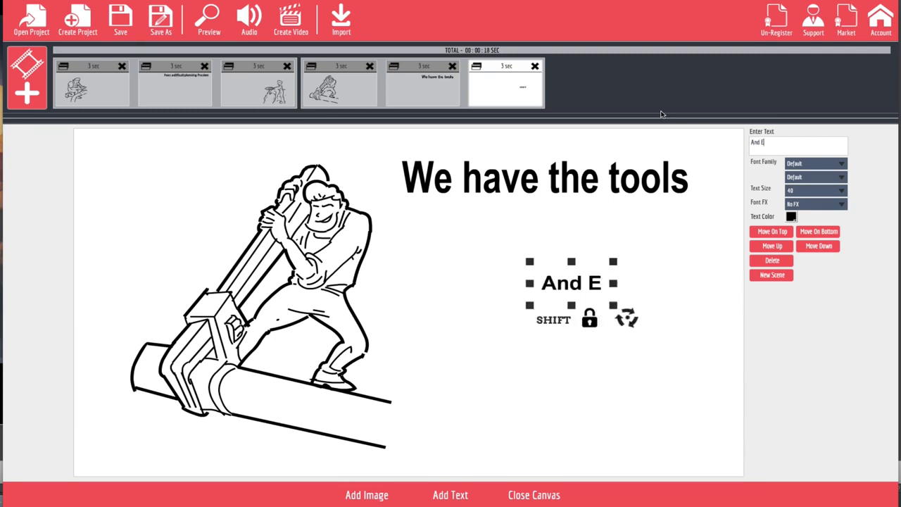
pyautogui.write('xperi')
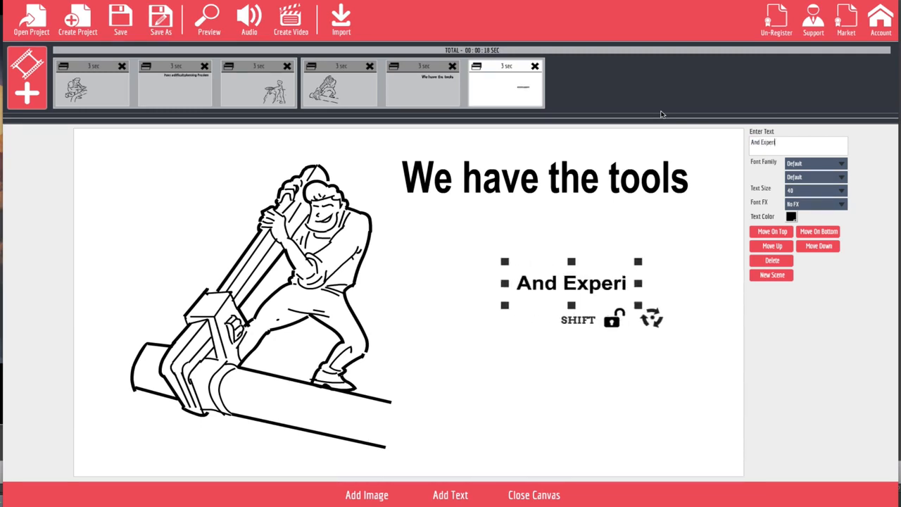
pyautogui.write('ence')
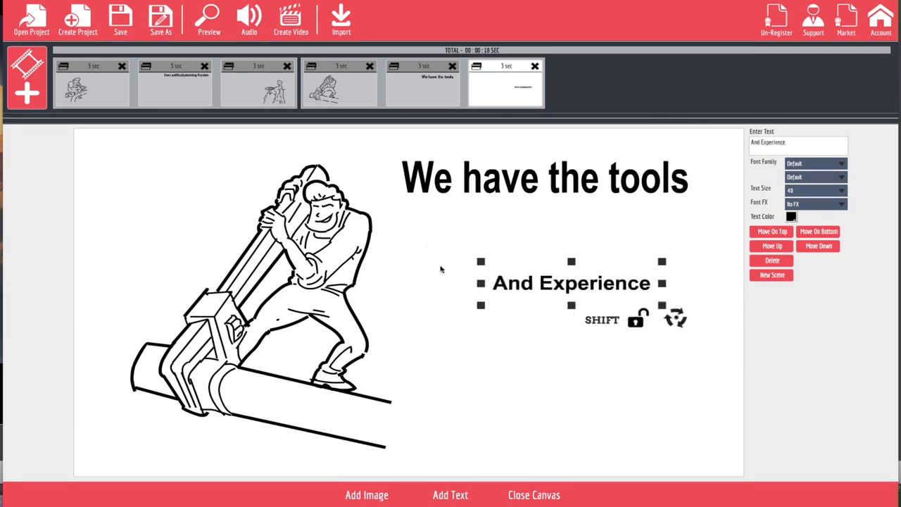
pyautogui.moveTo(480, 265); pyautogui.dragTo(422, 209)
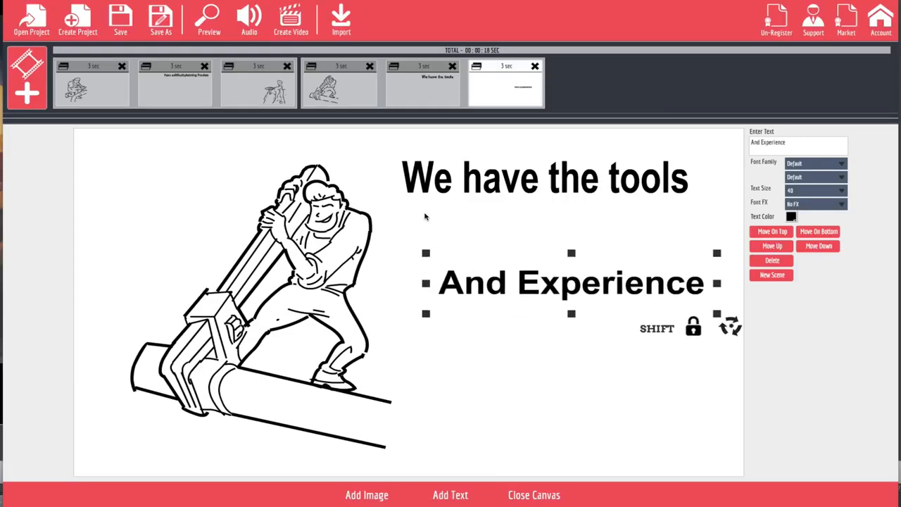
pyautogui.moveTo(427, 284); pyautogui.dragTo(431, 243)
pyautogui.moveTo(543, 282); pyautogui.dragTo(565, 264)
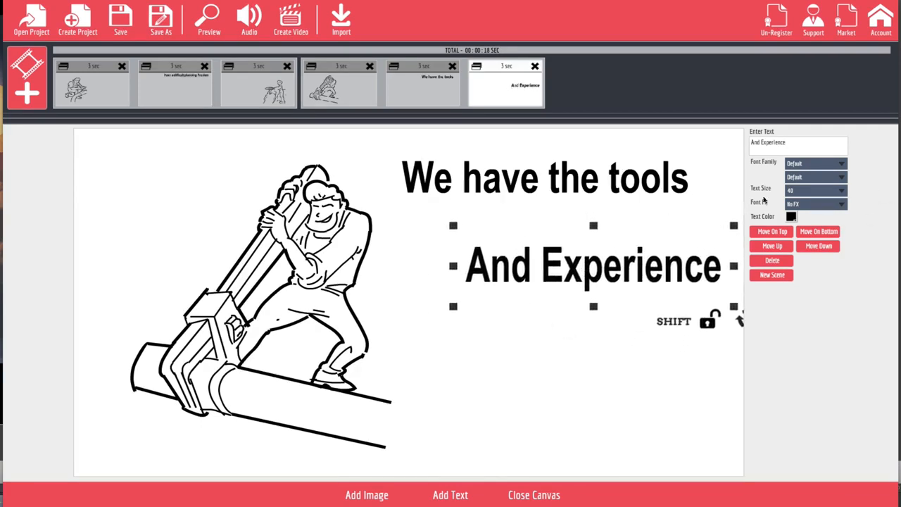
pyautogui.click(442, 496)
pyautogui.moveTo(593, 361); pyautogui.dragTo(599, 354)
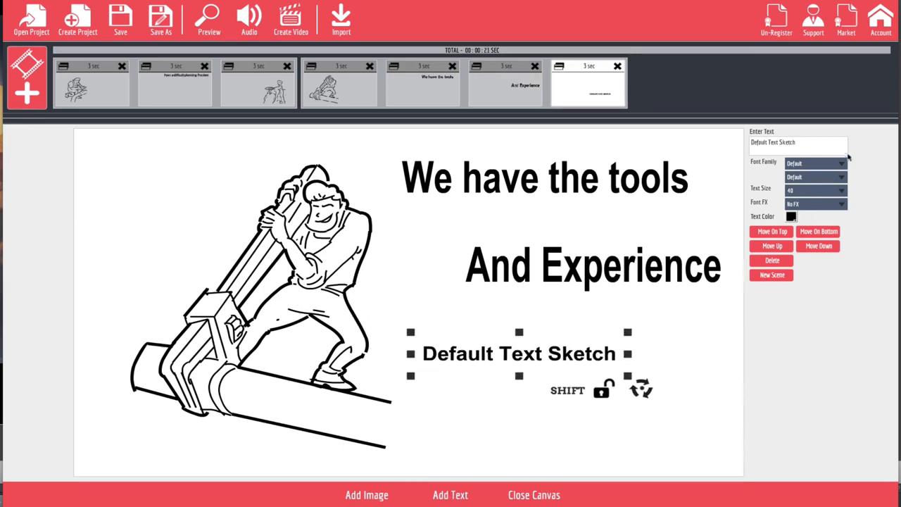
# Add an enlarged 'To Do The Job RIGHT!' line shifted right, then preview the video.
pyautogui.tripleClick(813, 139)
pyautogui.write('T')
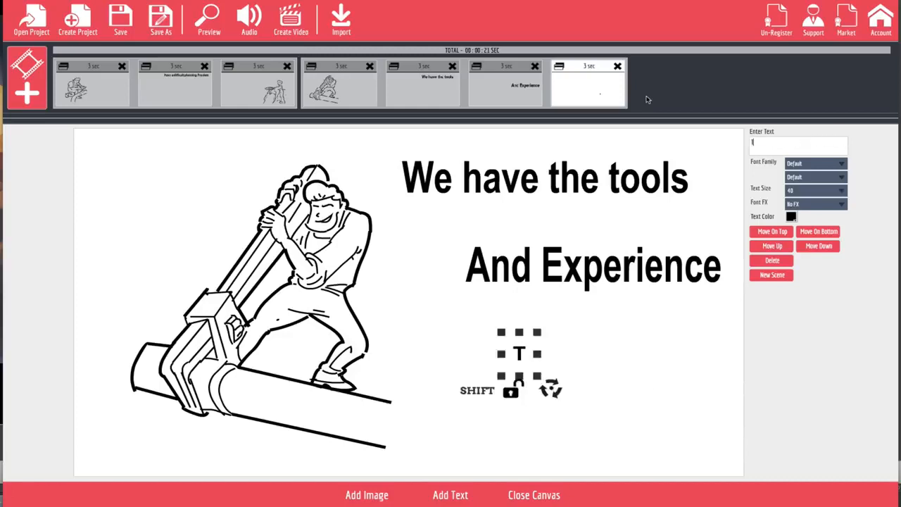
pyautogui.write('o do')
pyautogui.press('BackSpace')
pyautogui.press('BackSpace')
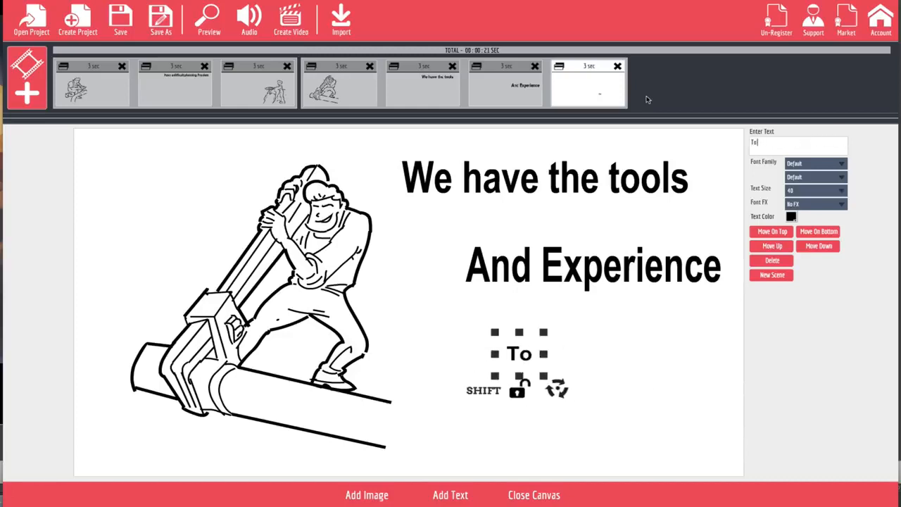
pyautogui.write('Do The Jo')
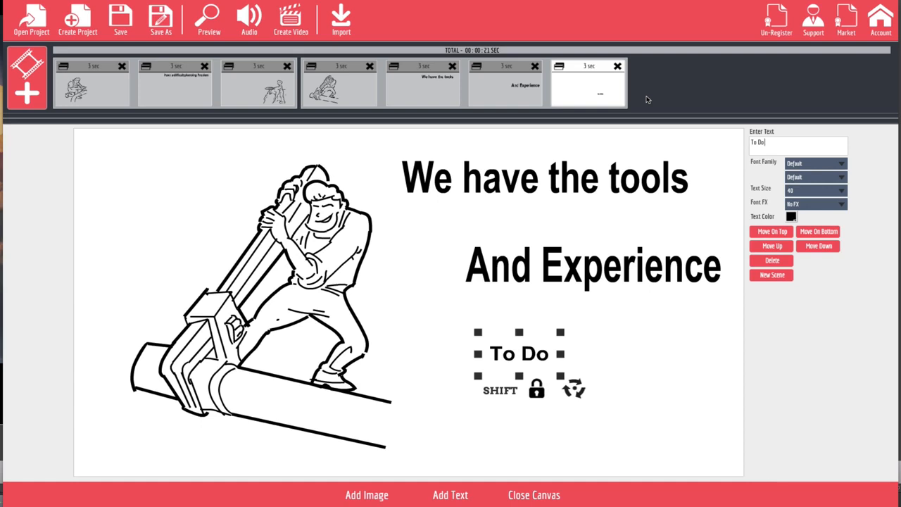
pyautogui.write('b')
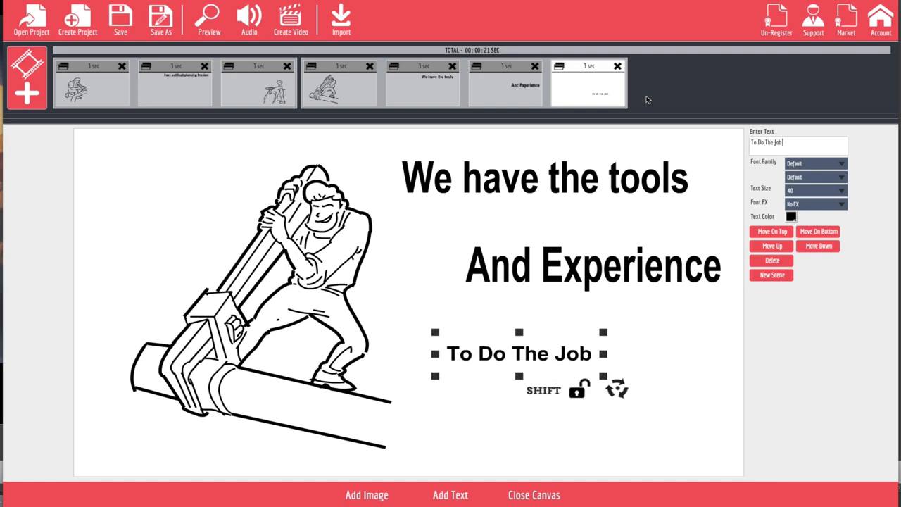
pyautogui.write(' RIGHT!')
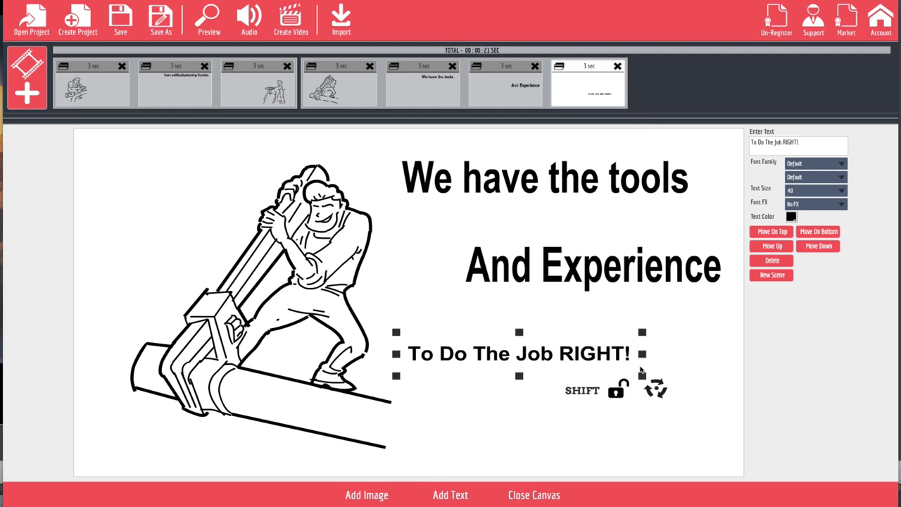
pyautogui.moveTo(642, 376); pyautogui.dragTo(678, 398)
pyautogui.moveTo(622, 373); pyautogui.dragTo(665, 375)
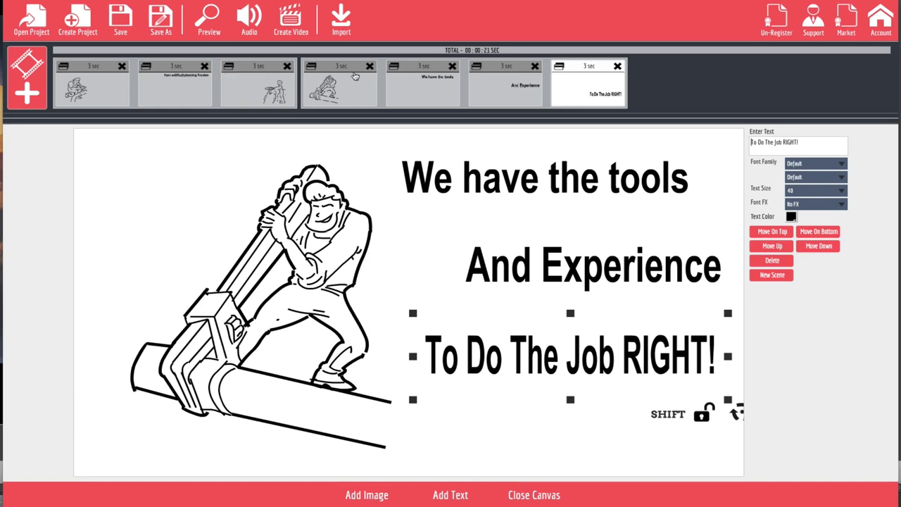
pyautogui.click(209, 19)
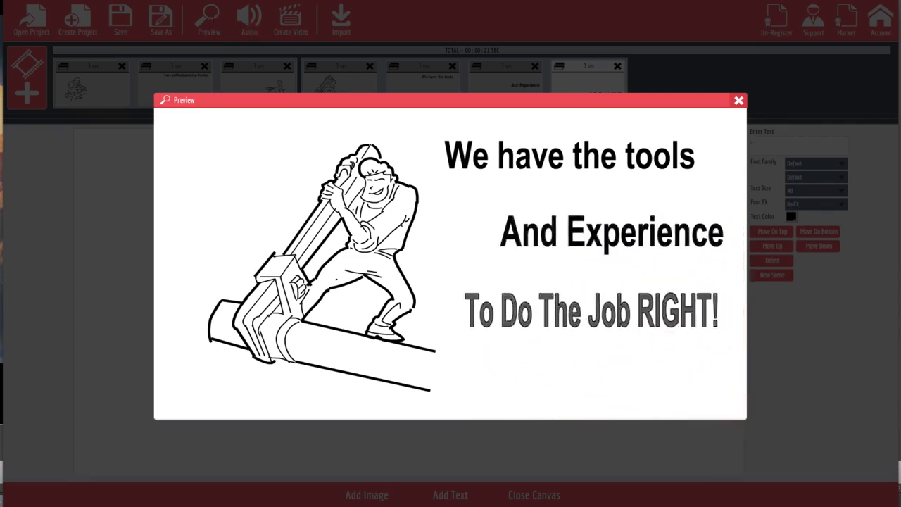
# Close the preview once it has played through to the end.
pyautogui.click(738, 102)
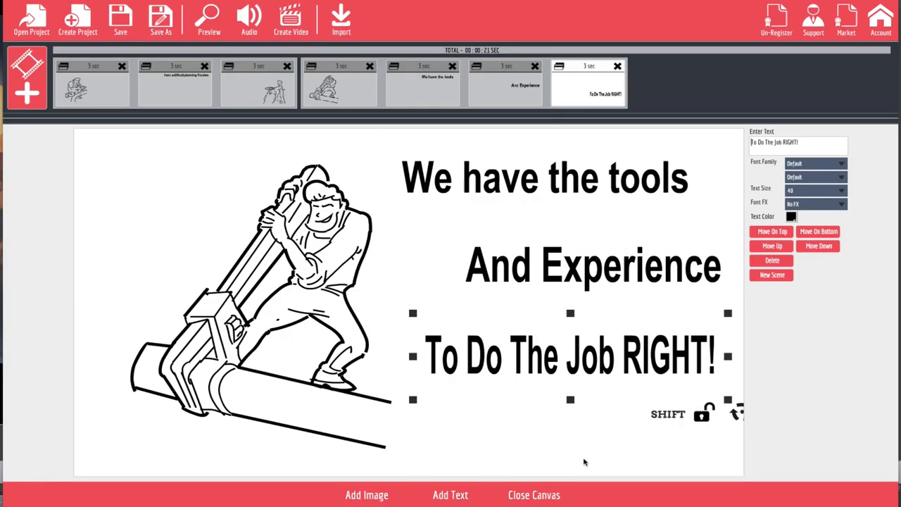
# Leave the canvas editor, dismiss the add-scene options, and open the kneeling-plumber first scene.
pyautogui.click(535, 495)
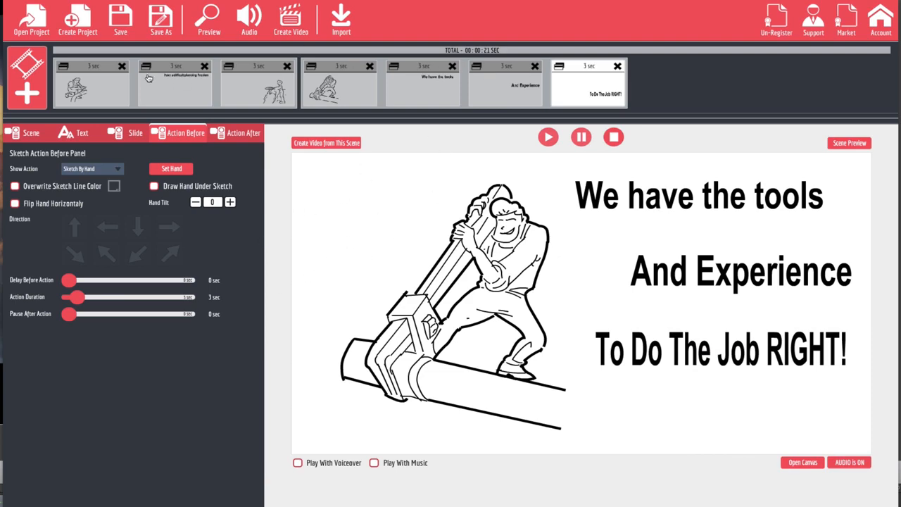
pyautogui.click(31, 80)
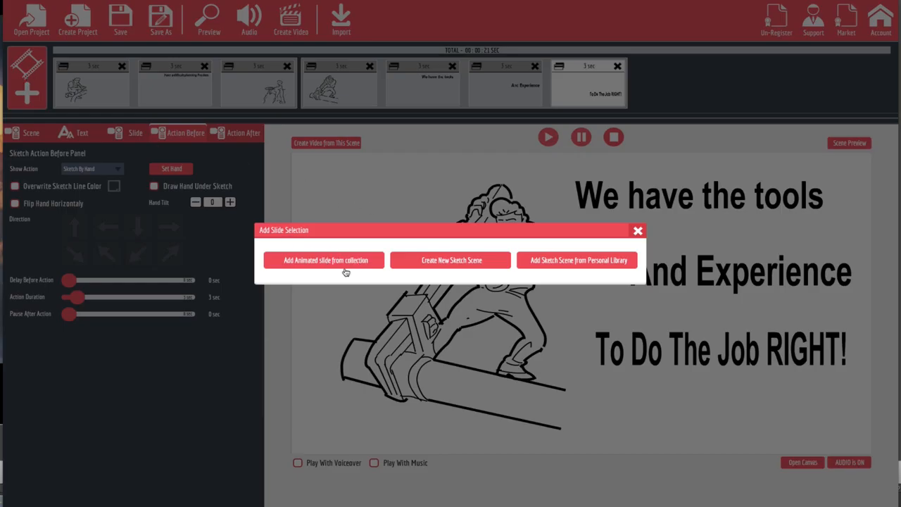
pyautogui.click(638, 231)
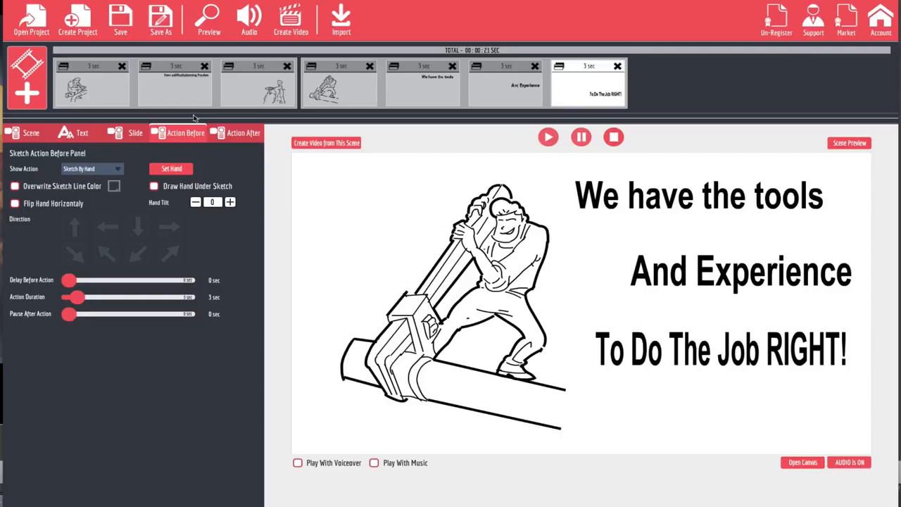
pyautogui.click(124, 92)
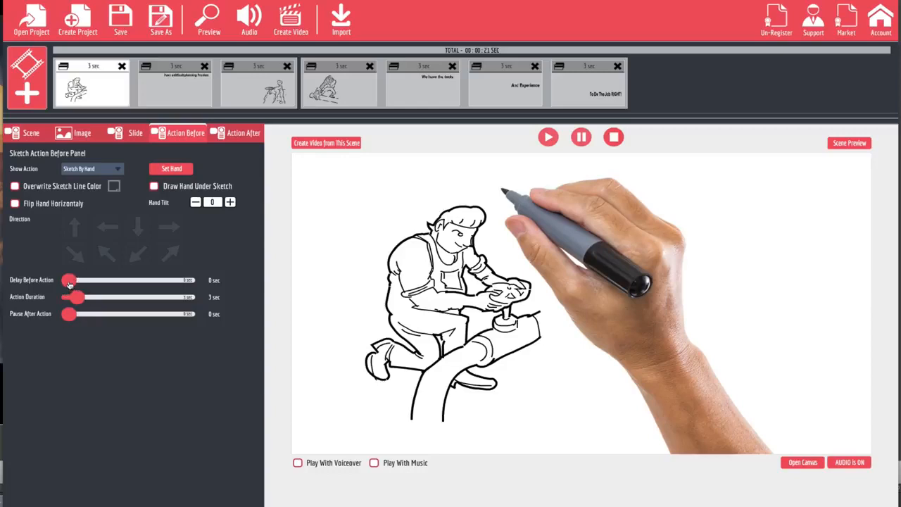
# Give the first scene a 1-second delay and set the plumbing-problem caption to Fade In.
pyautogui.moveTo(69, 282); pyautogui.dragTo(77, 284)
pyautogui.click(168, 94)
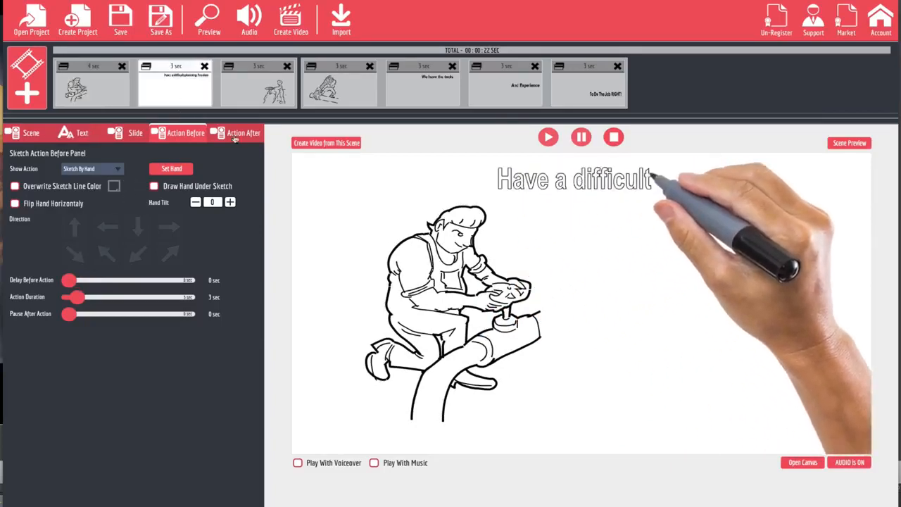
pyautogui.click(91, 169)
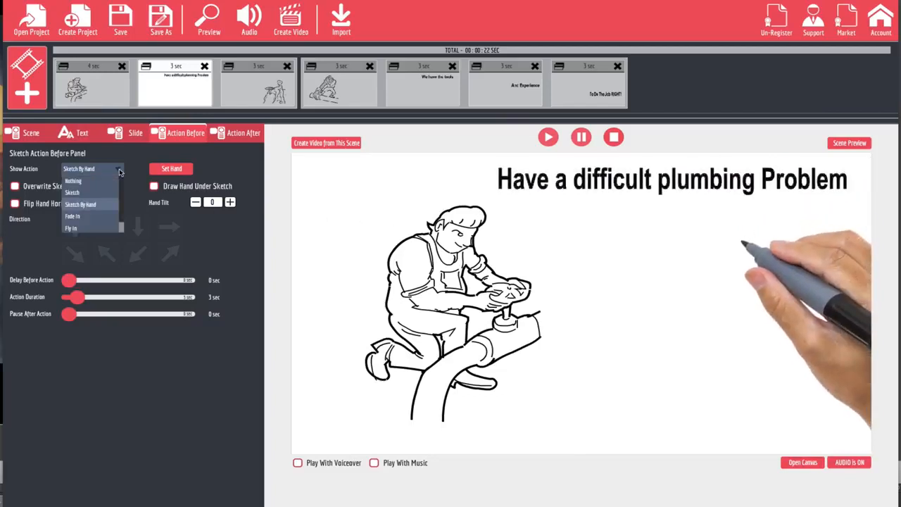
pyautogui.click(74, 216)
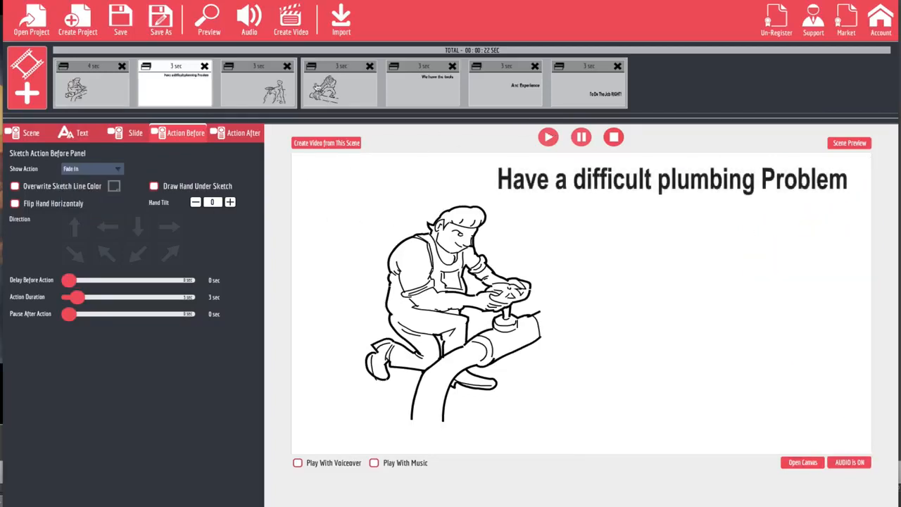
# Preview the whole video, then close it and open the third scene.
pyautogui.click(209, 24)
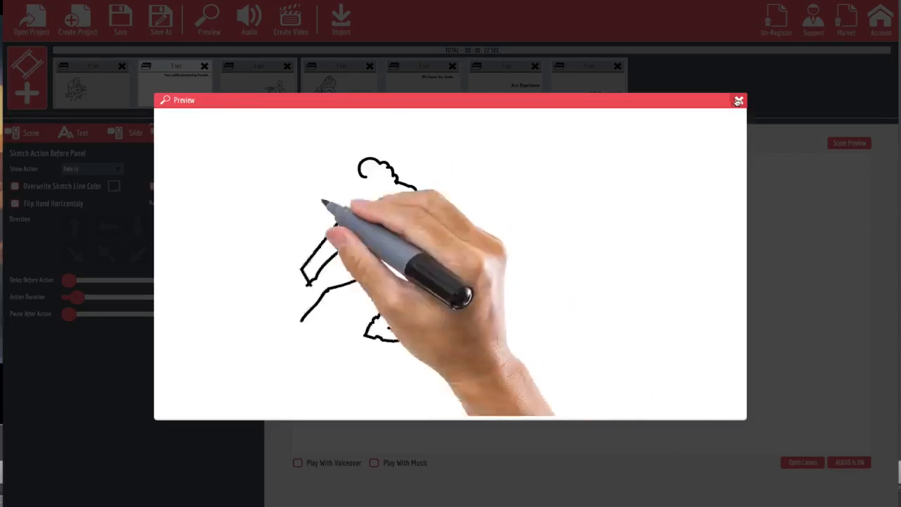
pyautogui.click(738, 100)
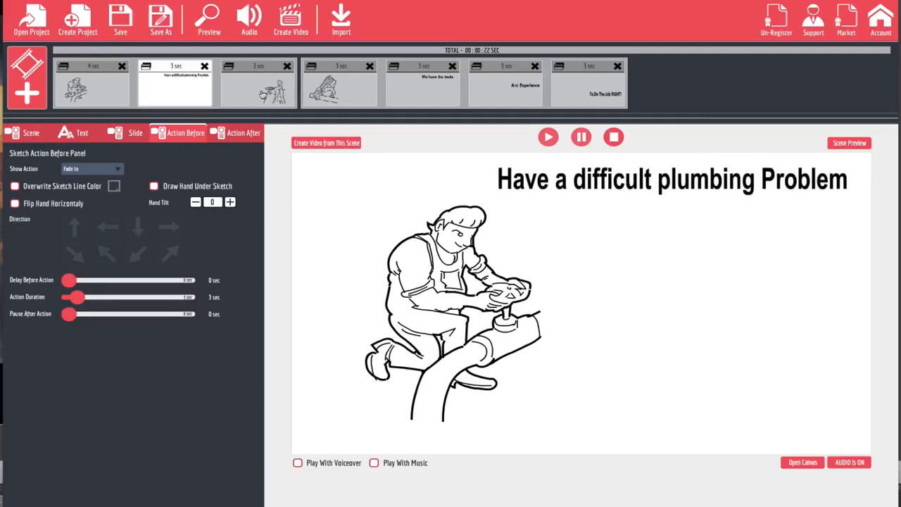
pyautogui.click(265, 97)
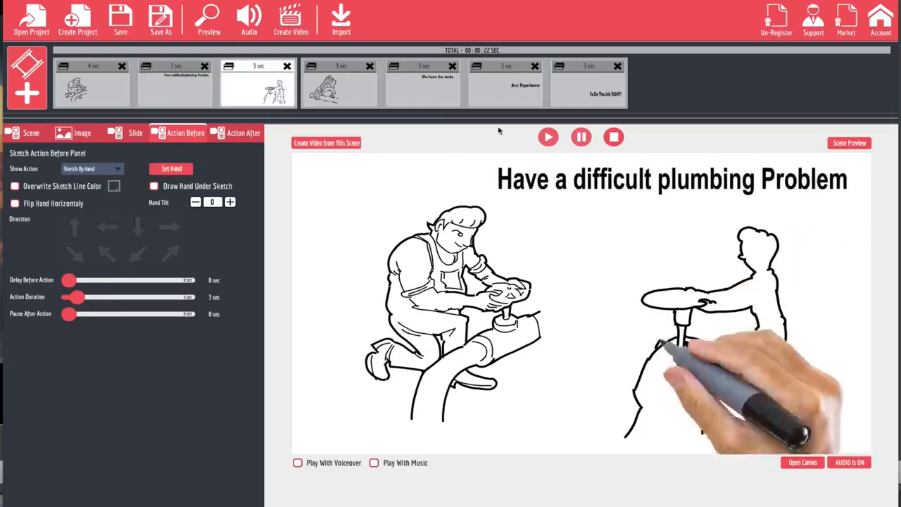
# Set the third scene to Fly In By Hand and choose a different hand from the gallery.
pyautogui.click(119, 169)
pyautogui.scroll(-1, 94, 202)
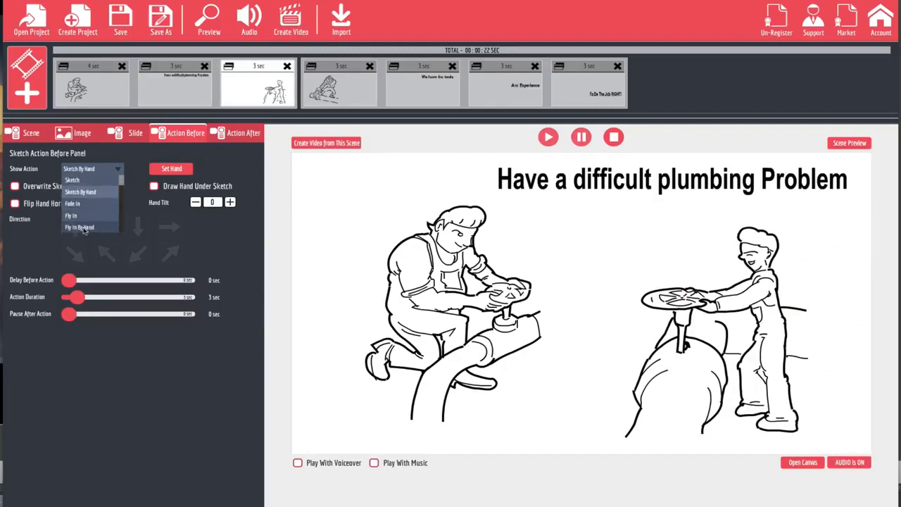
pyautogui.click(85, 227)
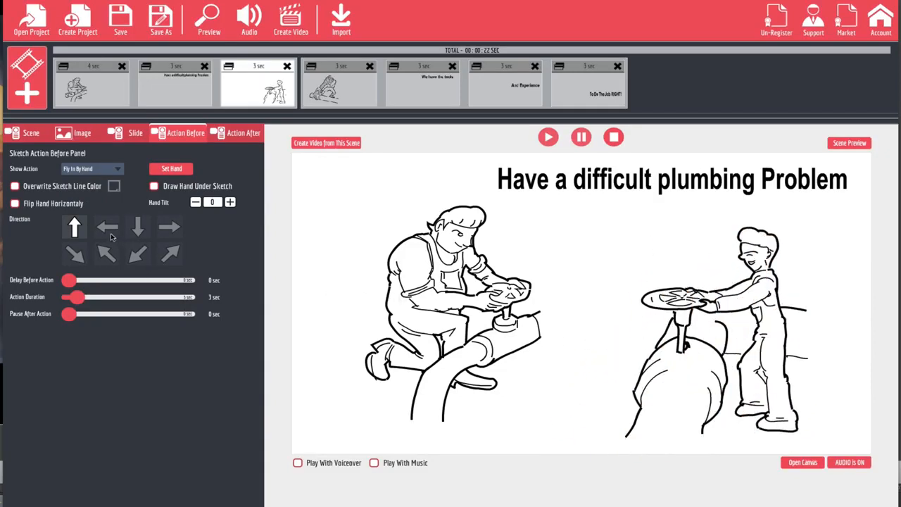
pyautogui.click(173, 170)
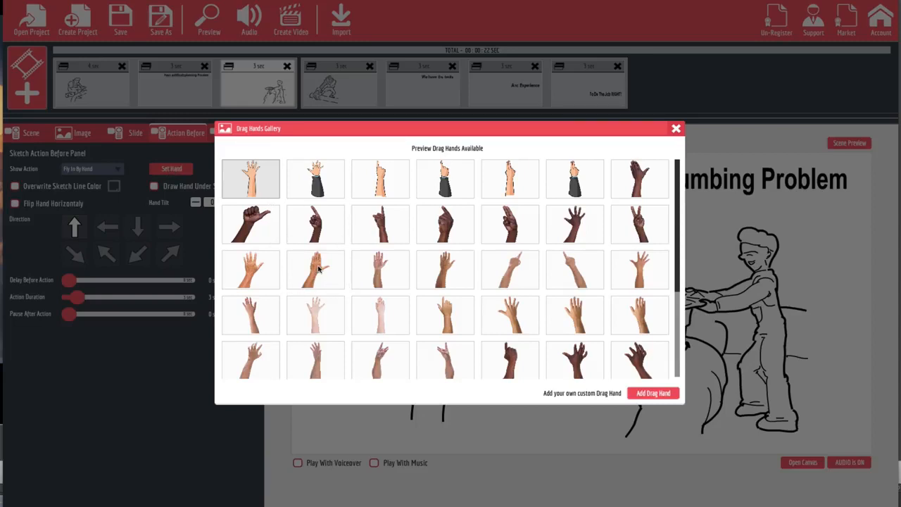
pyautogui.click(250, 266)
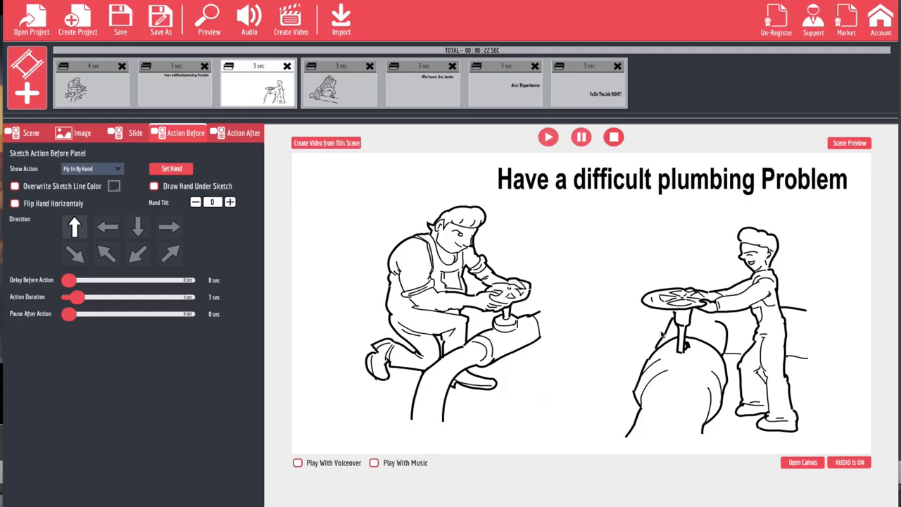
# Preview the video, then open the fourth scene with the plumber heaving the wrench.
pyautogui.click(210, 26)
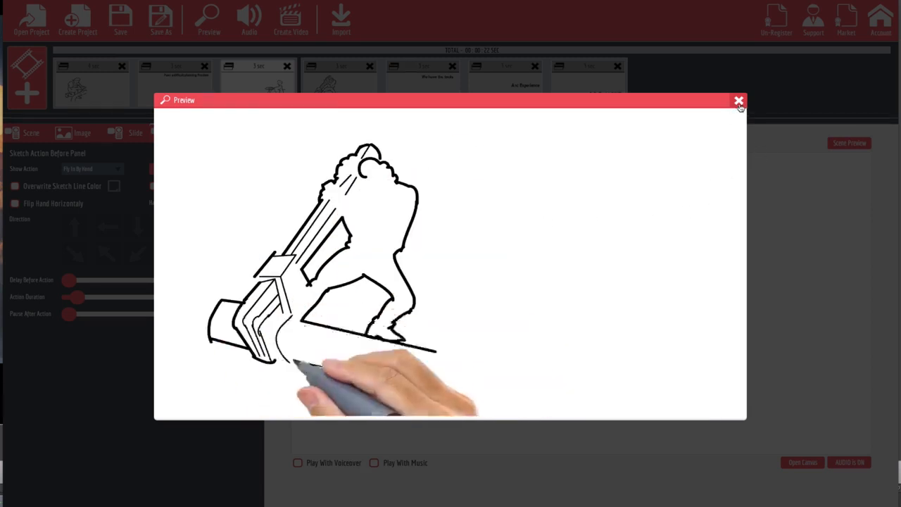
pyautogui.click(739, 100)
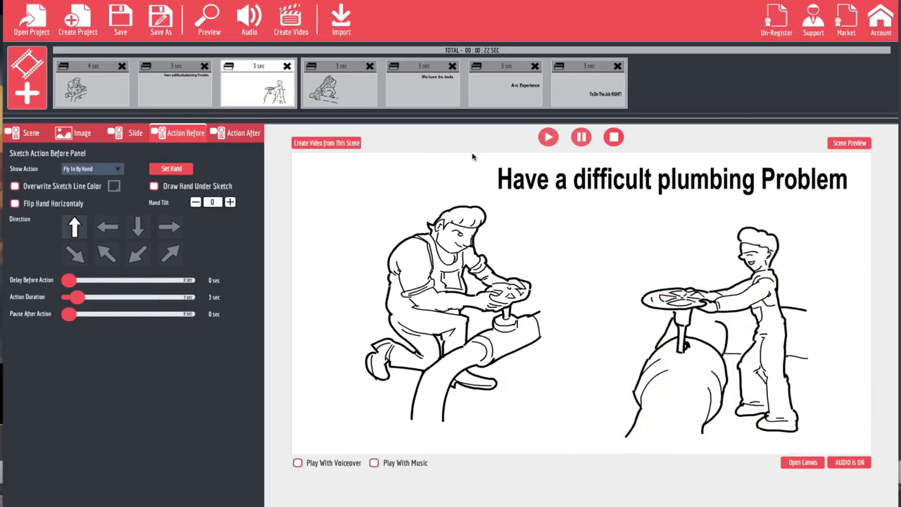
pyautogui.click(340, 89)
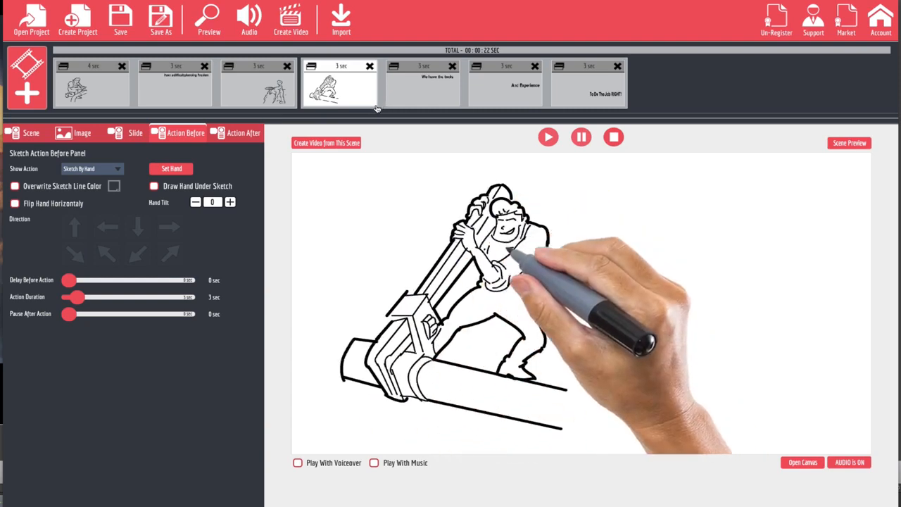
# Swap the wrench scene's drawing hand for a marker-gripping hand from the Pen Gallery's third row.
pyautogui.click(171, 169)
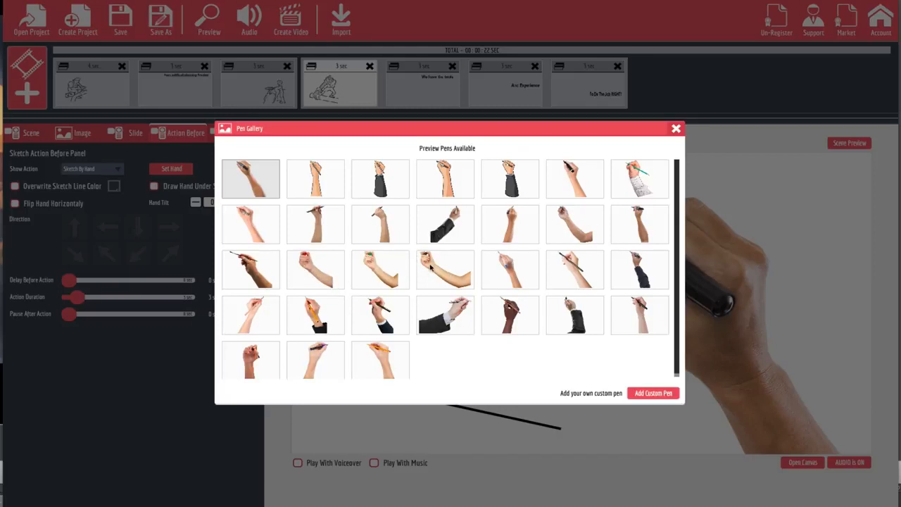
pyautogui.click(430, 267)
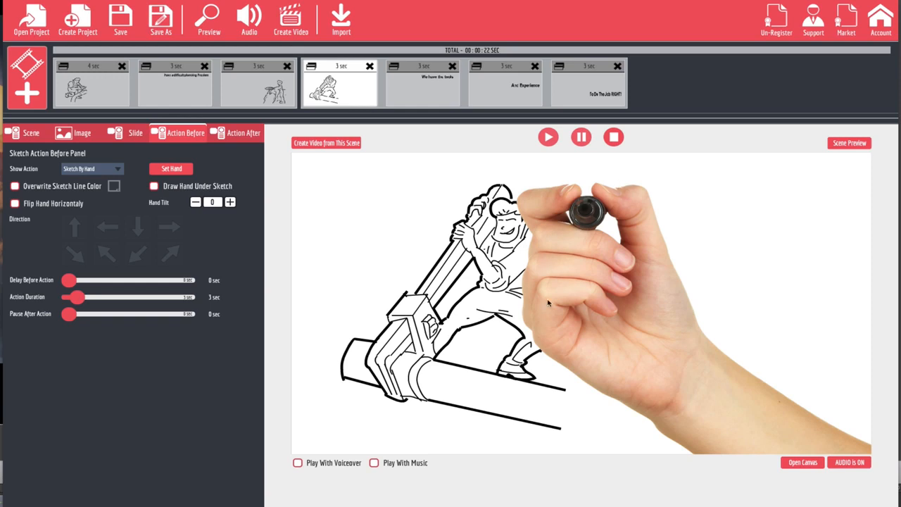
# Draw the hand under the wrench sketch and give the 'We have the tools' scene the new hand.
pyautogui.click(154, 185)
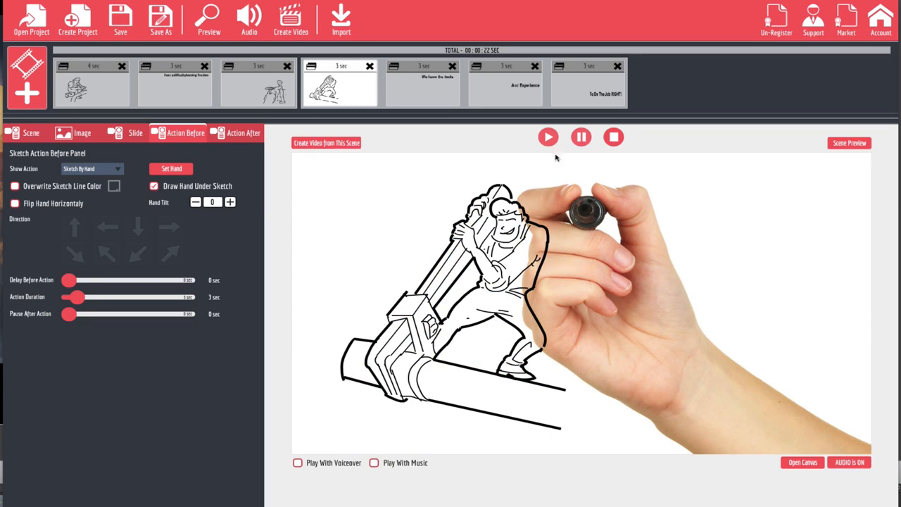
pyautogui.click(419, 102)
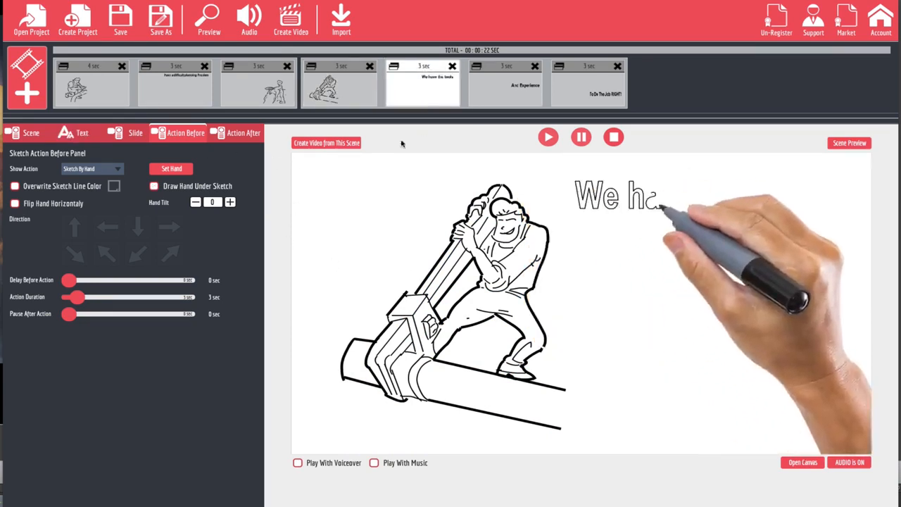
pyautogui.click(176, 173)
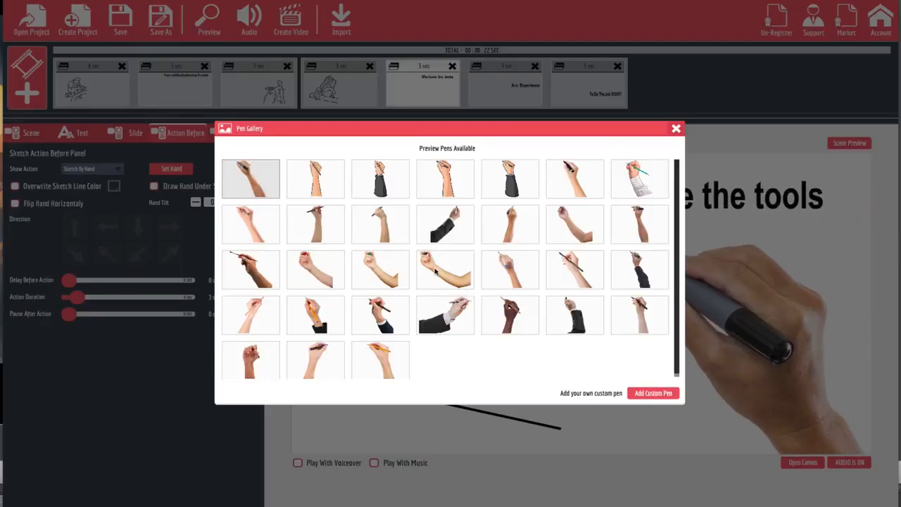
pyautogui.click(434, 273)
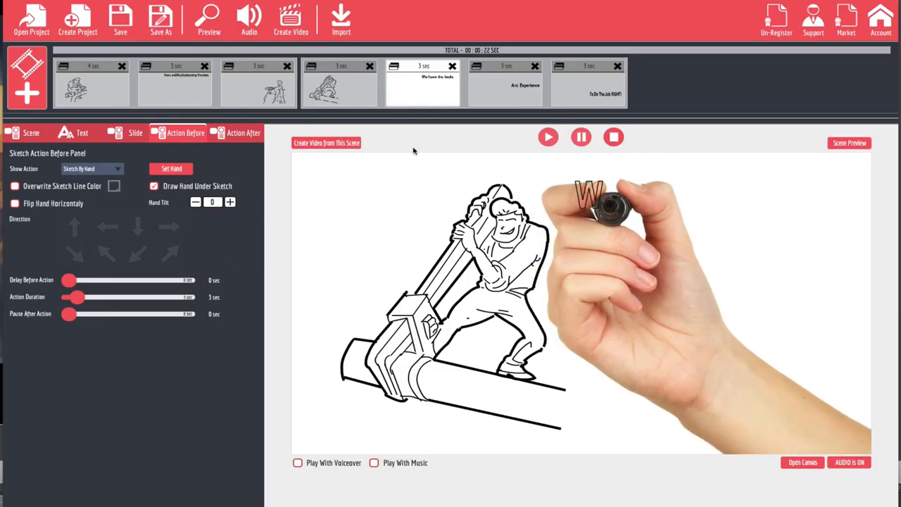
# Give the 'And Experience' and final caption scenes the new hand, drawn under the final sketch.
pyautogui.click(175, 172)
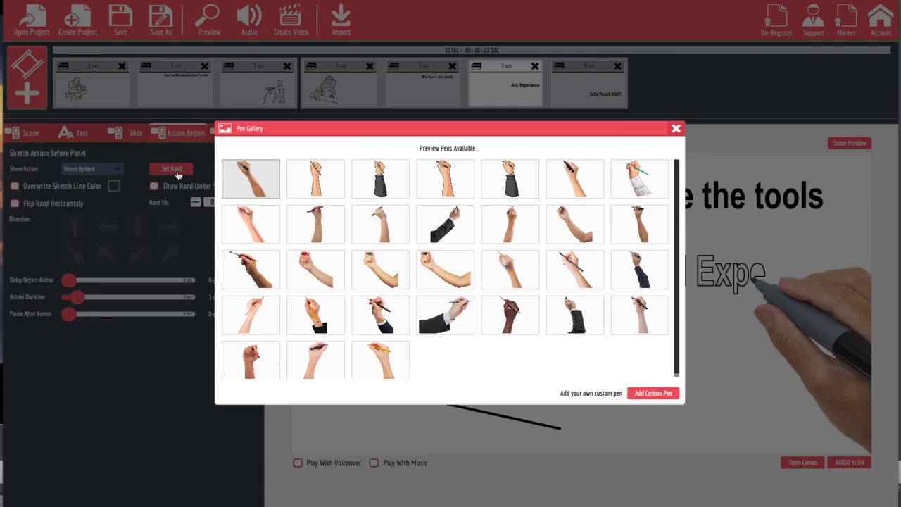
pyautogui.click(378, 277)
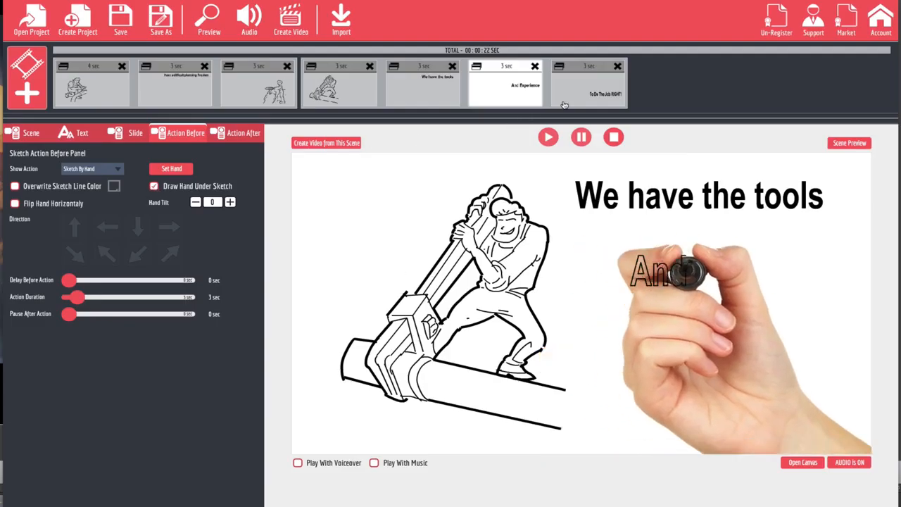
pyautogui.click(165, 172)
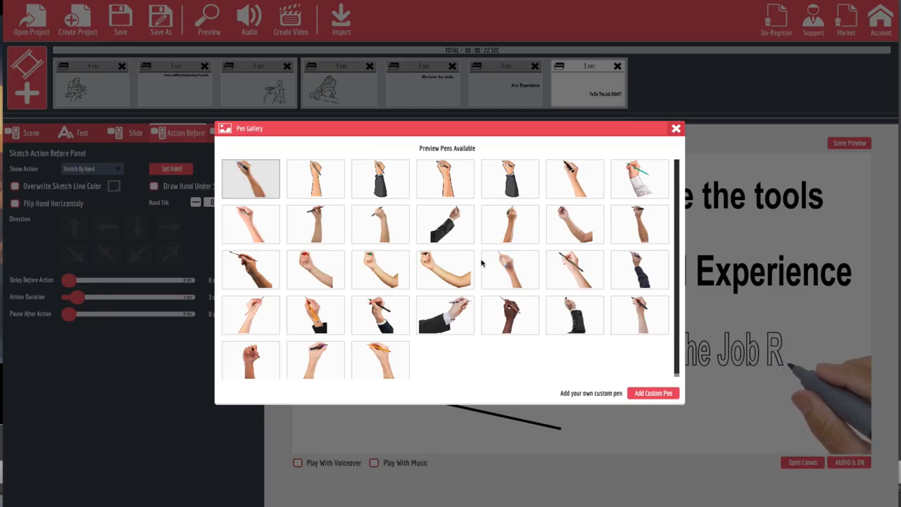
pyautogui.click(431, 274)
pyautogui.click(152, 186)
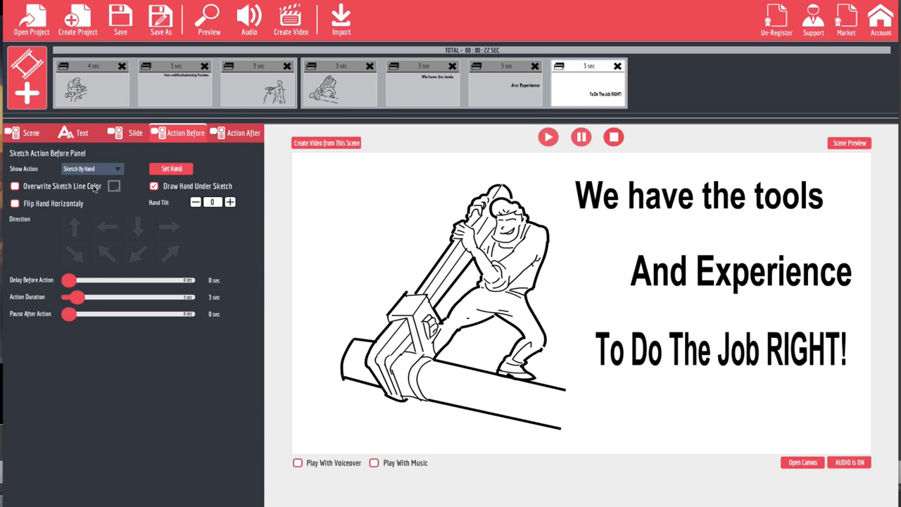
# Override the final caption's sketch line colour with bright green.
pyautogui.click(14, 186)
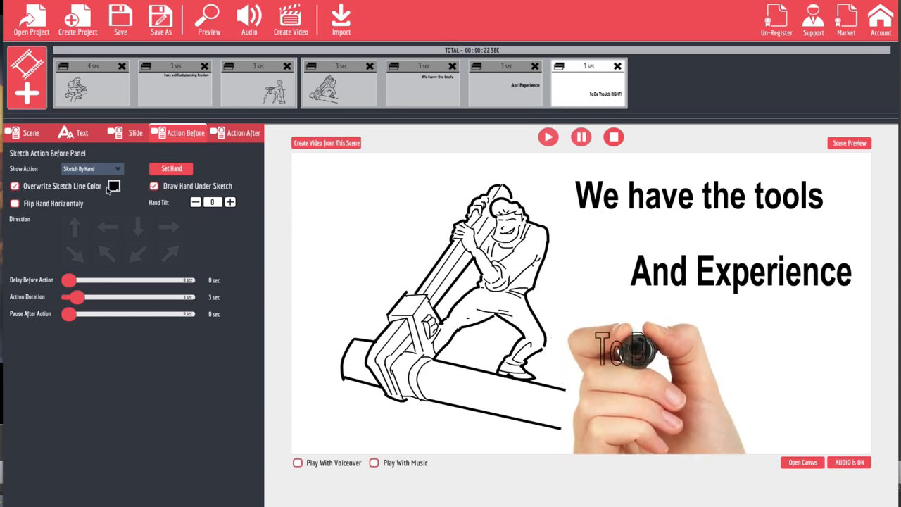
pyautogui.click(113, 186)
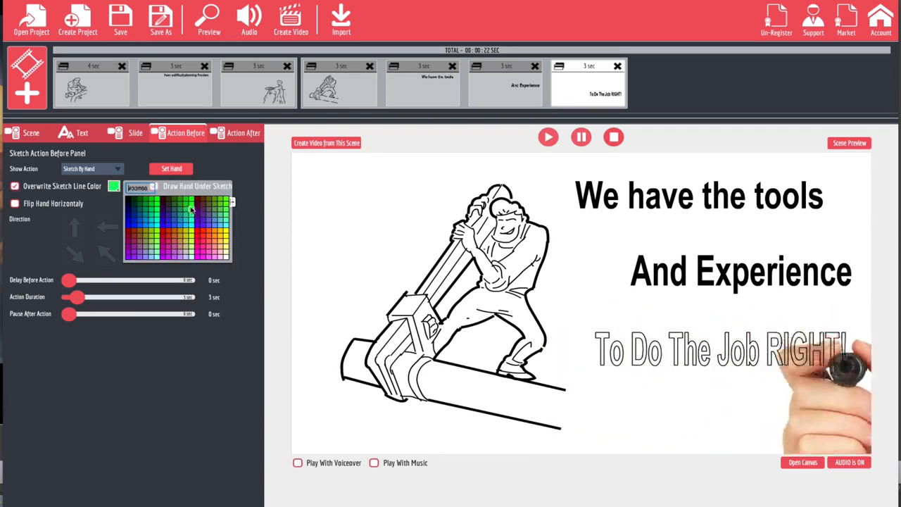
pyautogui.click(188, 204)
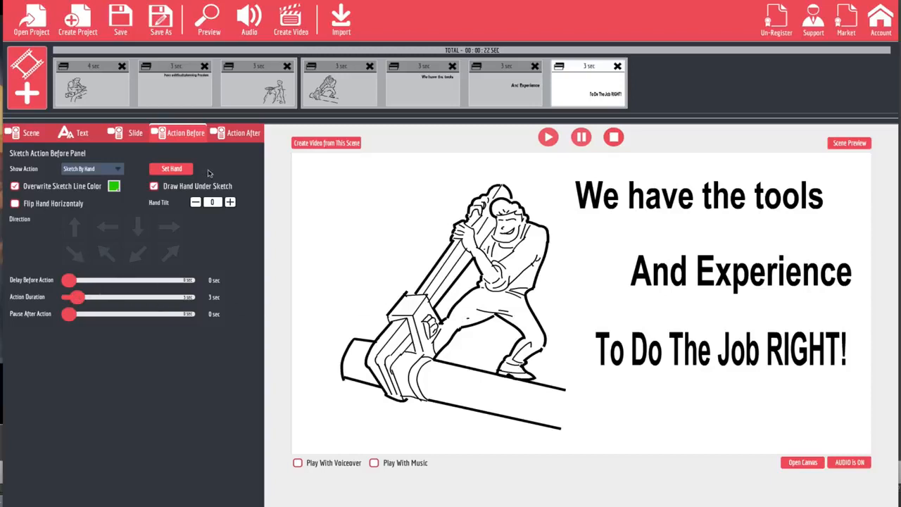
# In the Action After settings, try Fade Out as the hide action, then revert it to Nothing.
pyautogui.click(239, 135)
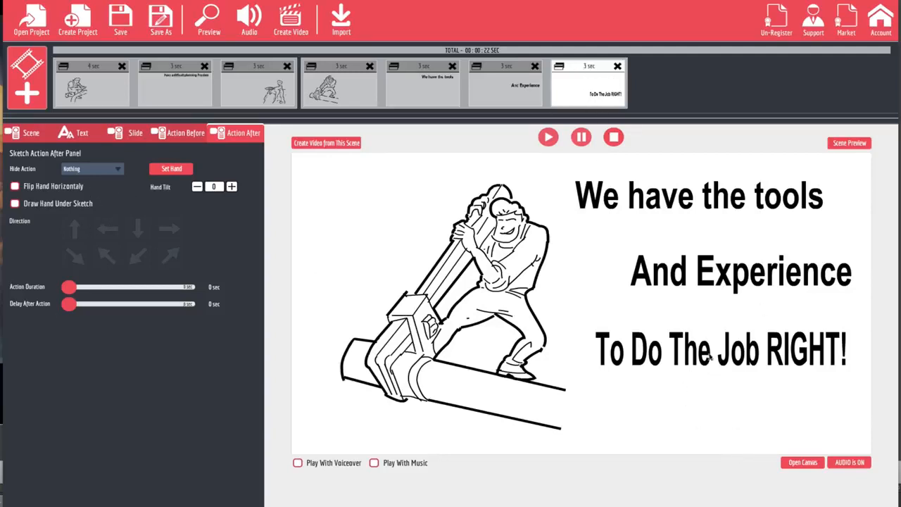
pyautogui.click(117, 171)
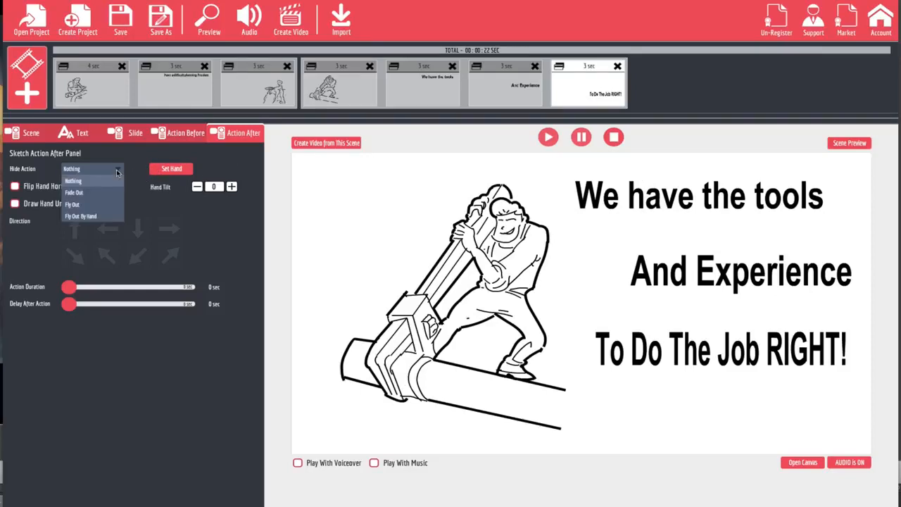
pyautogui.click(74, 192)
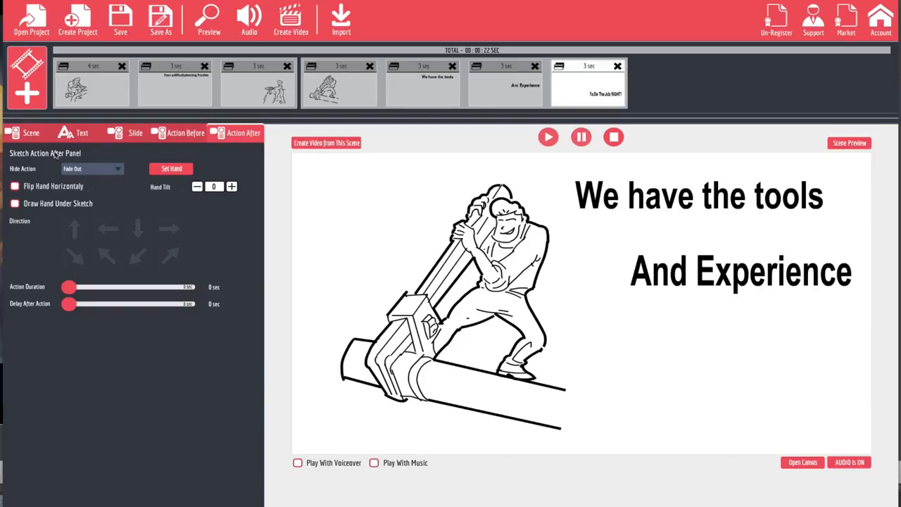
pyautogui.click(105, 166)
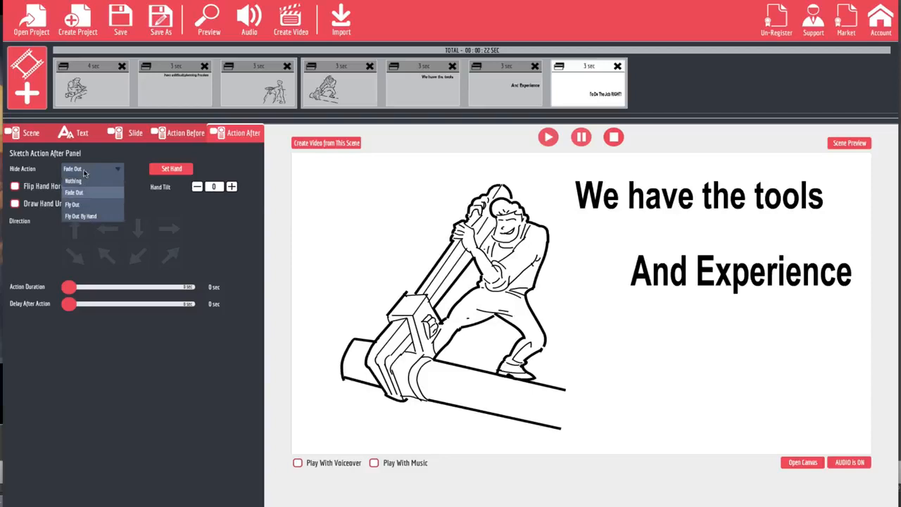
pyautogui.click(217, 223)
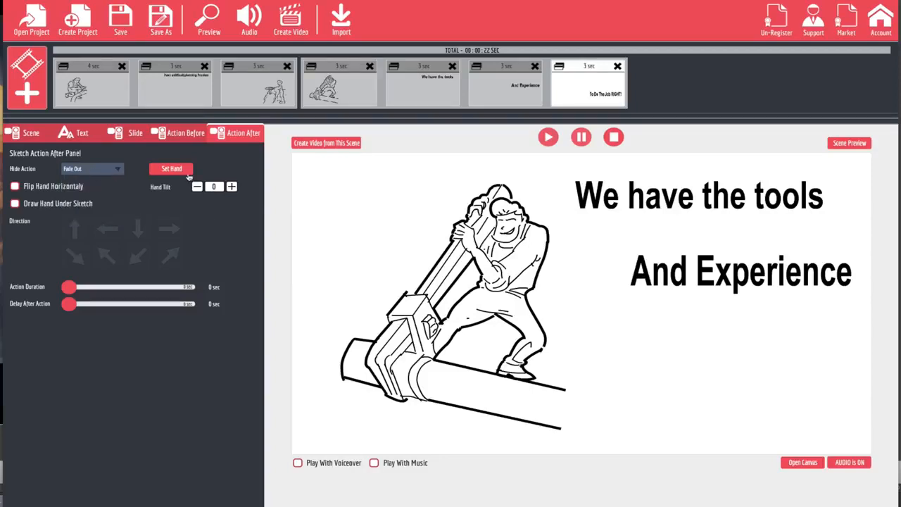
# Remove the extra '!' from the caption and set its font to Alfa Slab One, regular style.
pyautogui.click(83, 137)
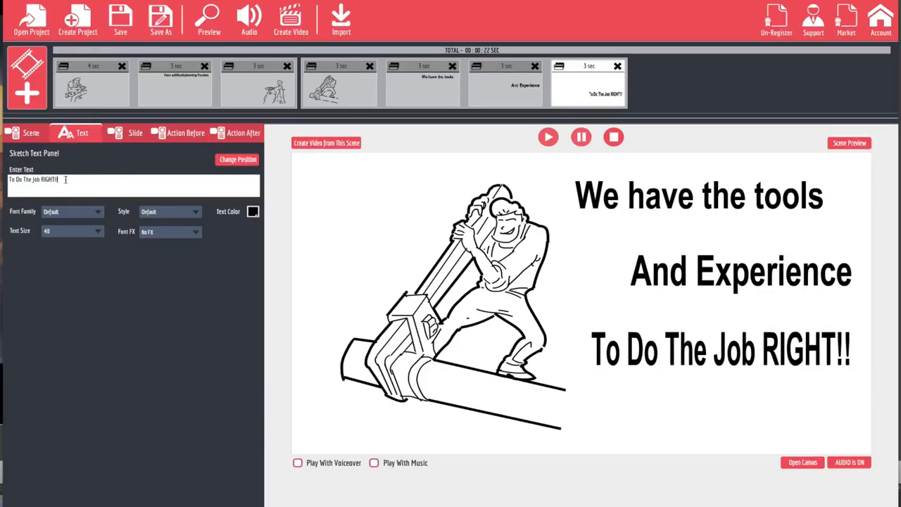
pyautogui.press('BackSpace')
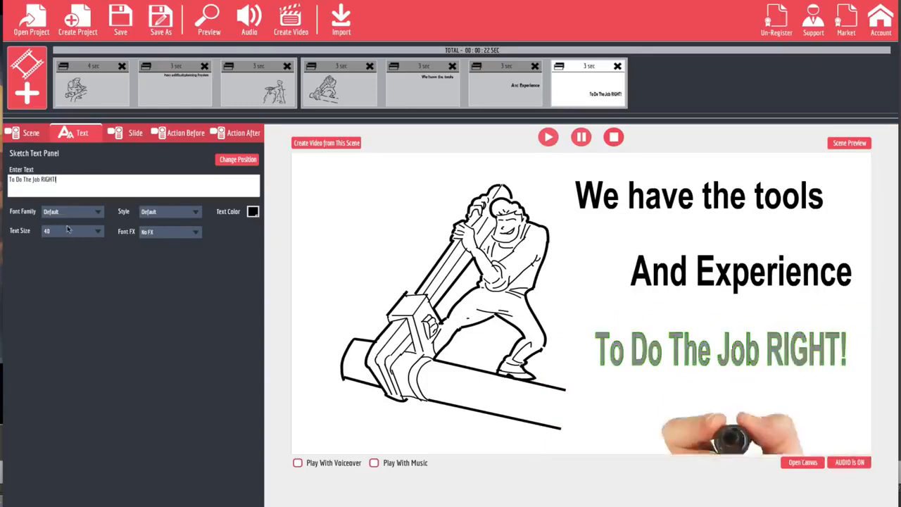
pyautogui.click(85, 214)
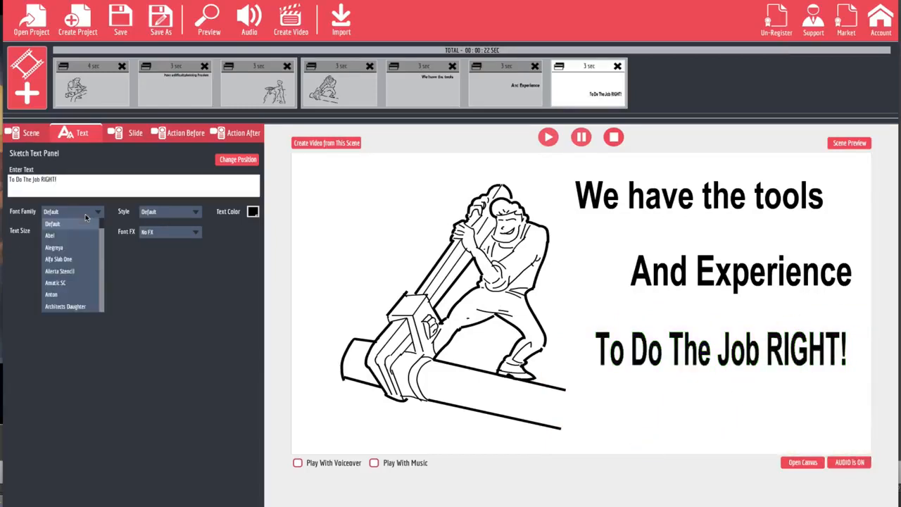
pyautogui.click(68, 261)
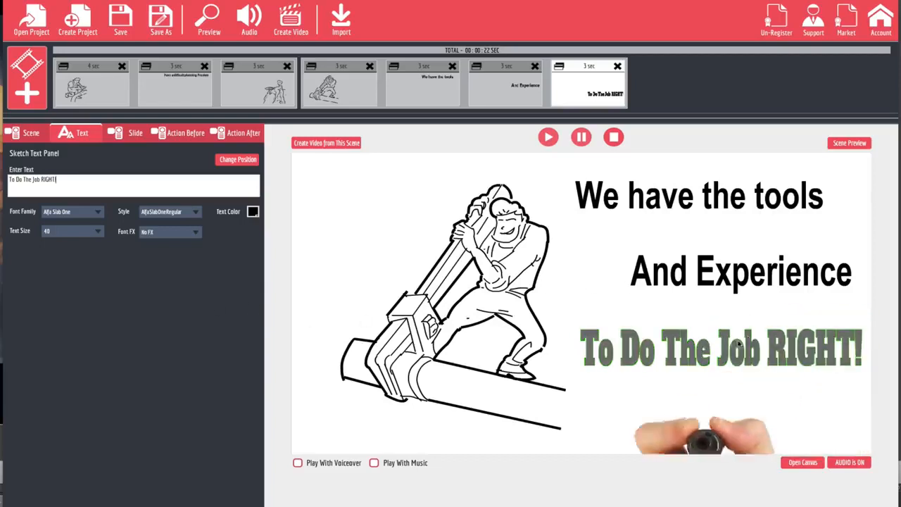
pyautogui.click(186, 215)
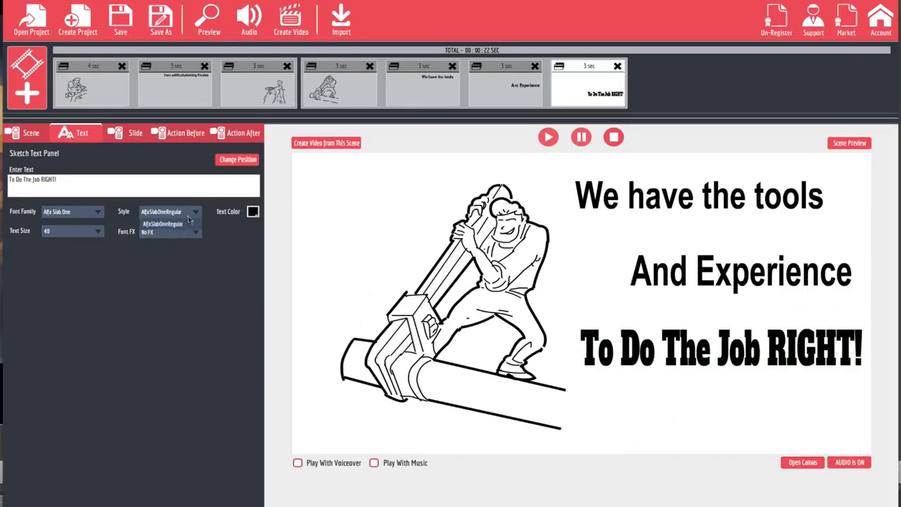
pyautogui.click(178, 266)
pyautogui.click(187, 234)
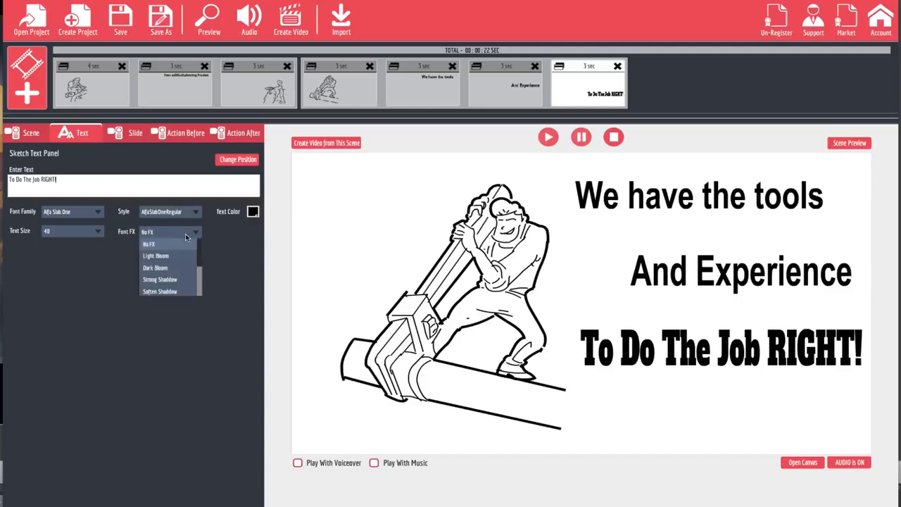
pyautogui.click(164, 268)
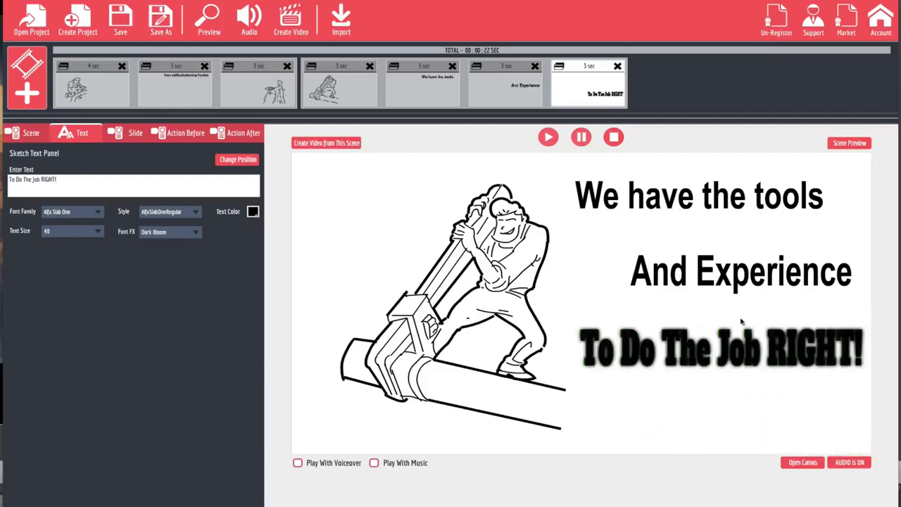
pyautogui.click(197, 235)
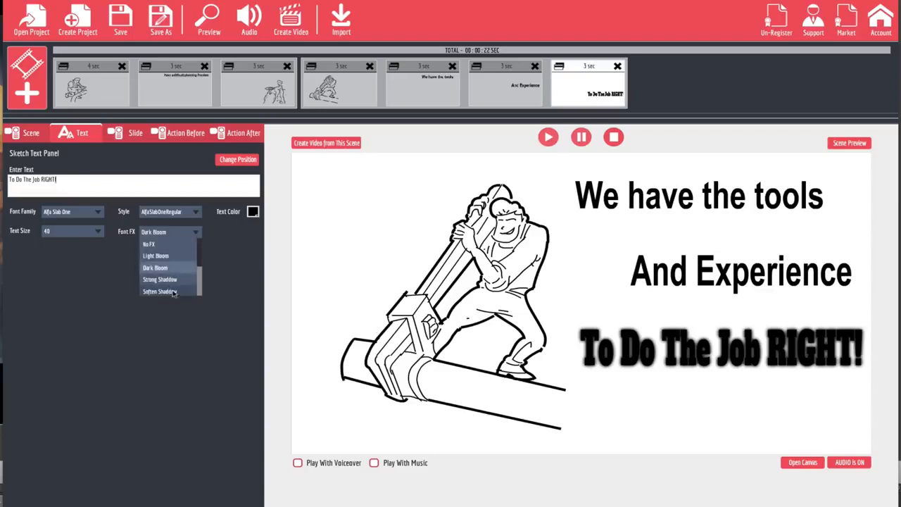
pyautogui.scroll(-3, 172, 293)
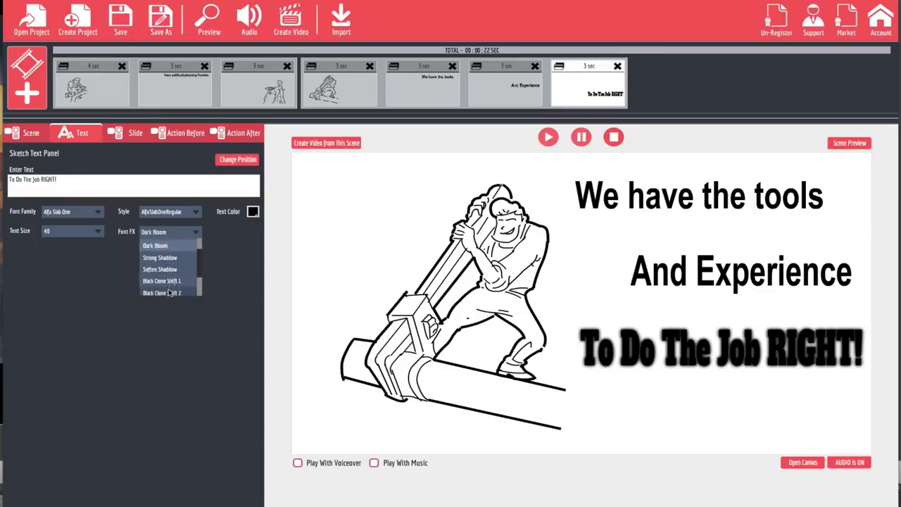
pyautogui.scroll(-1, 169, 293)
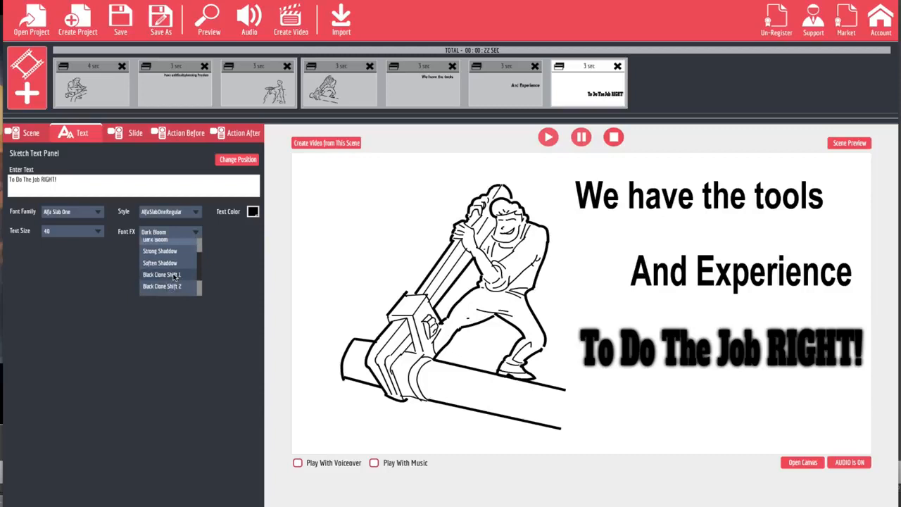
pyautogui.click(173, 277)
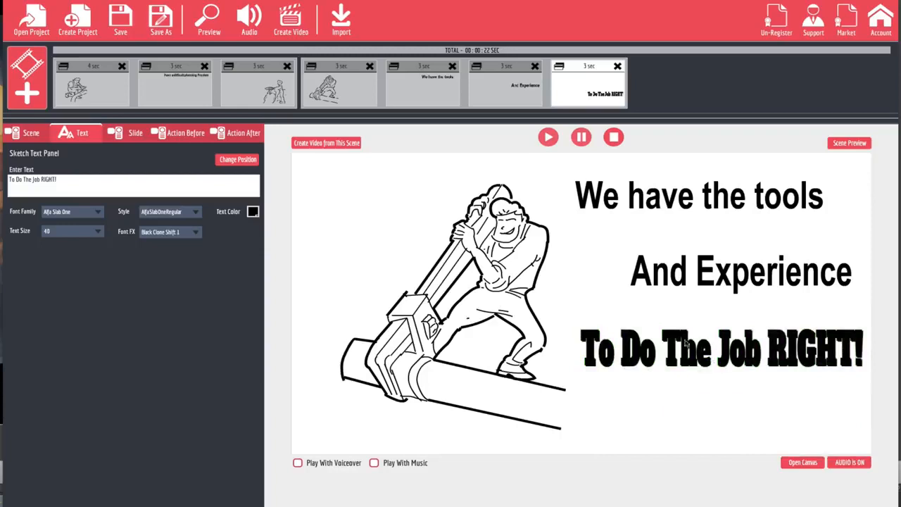
pyautogui.click(195, 231)
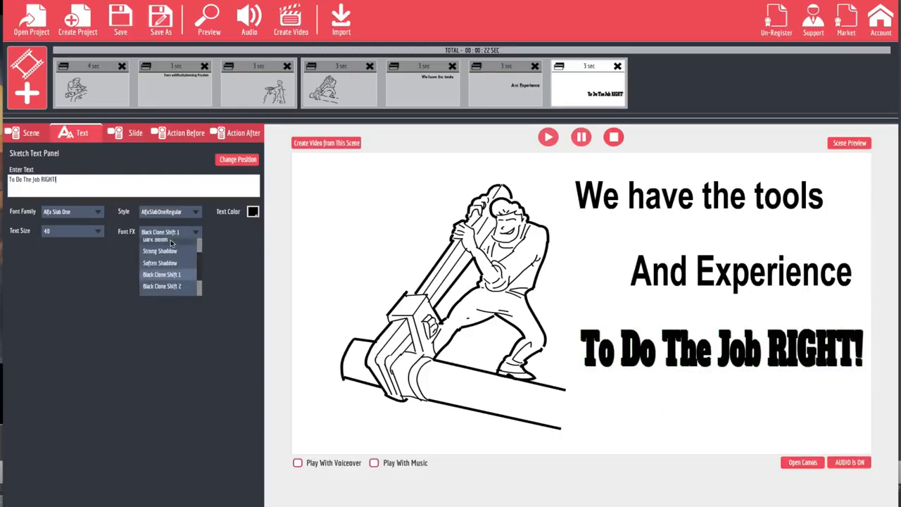
pyautogui.scroll(2, 171, 243)
pyautogui.scroll(2, 170, 243)
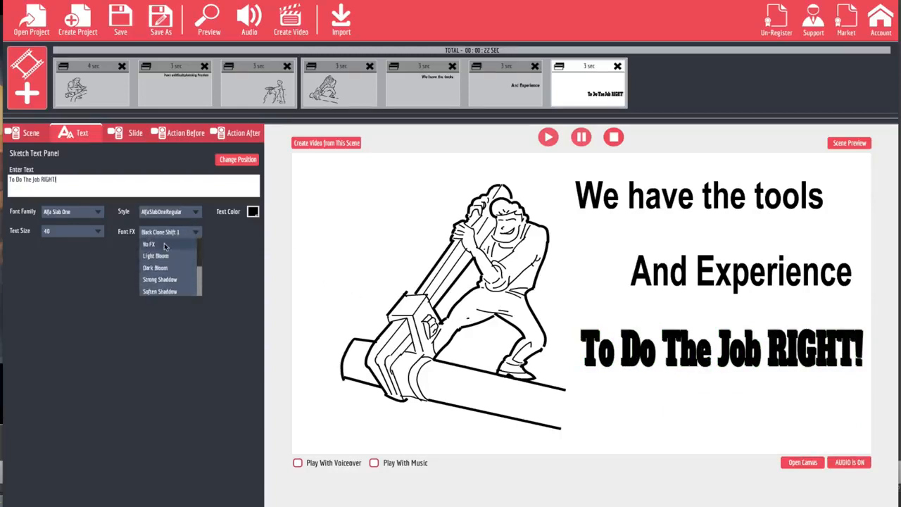
pyautogui.click(164, 243)
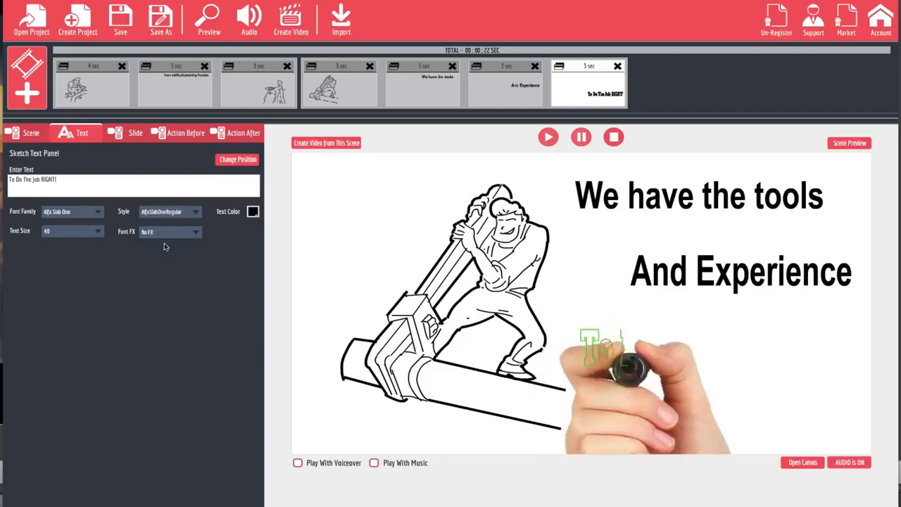
pyautogui.click(93, 232)
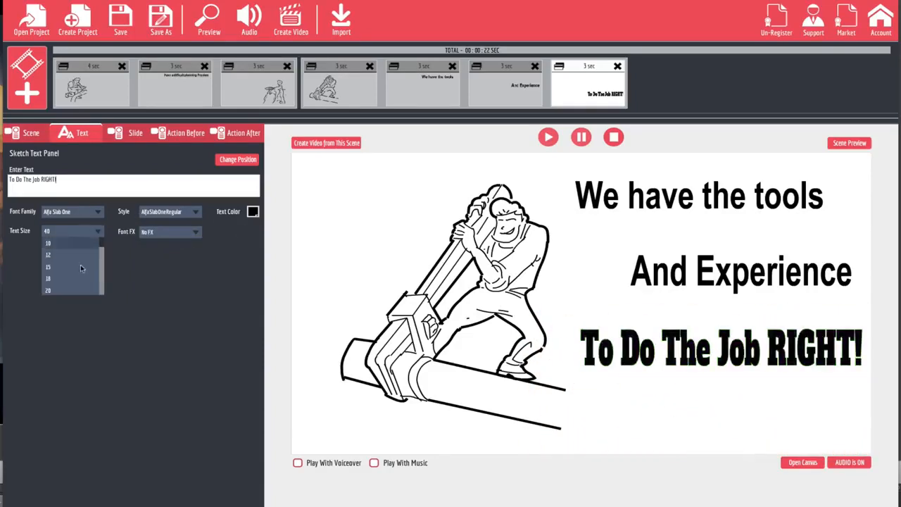
pyautogui.click(245, 233)
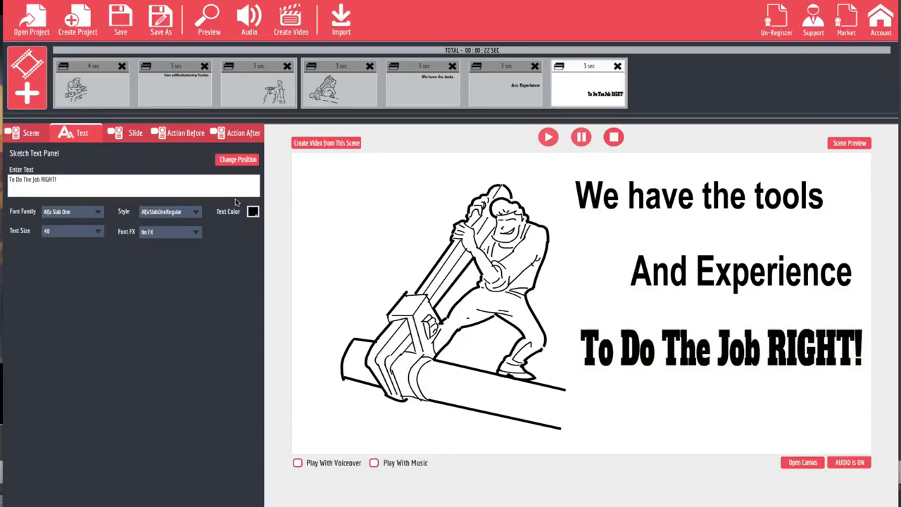